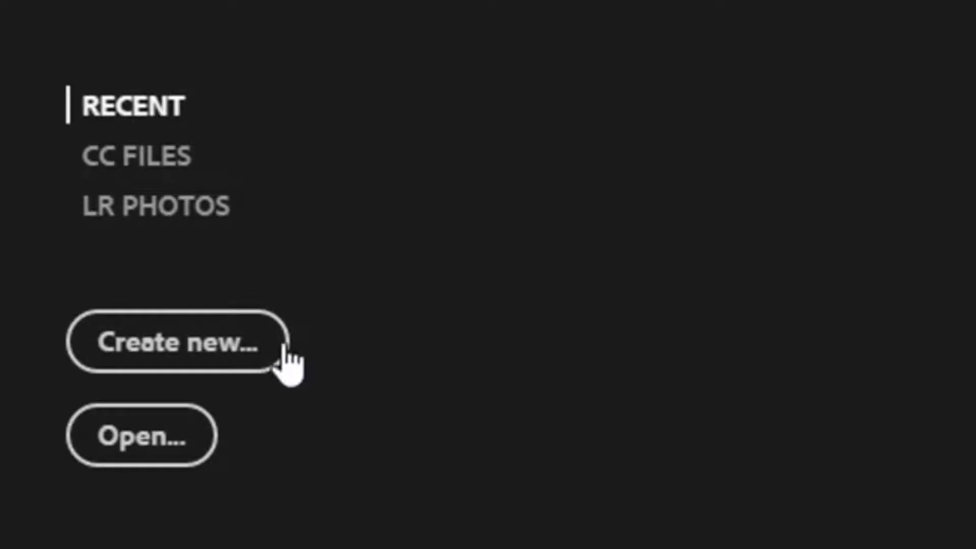
# - Create a transparent 800 x 800 px, 300 ppi document from the saved YouTube Logo preset
pyautogui.click(109, 238)
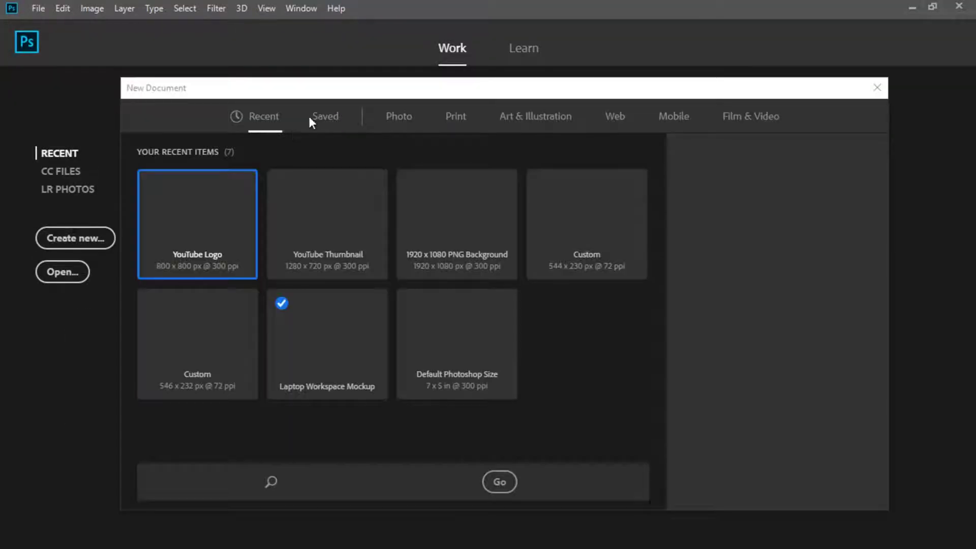
pyautogui.click(323, 116)
pyautogui.click(381, 299)
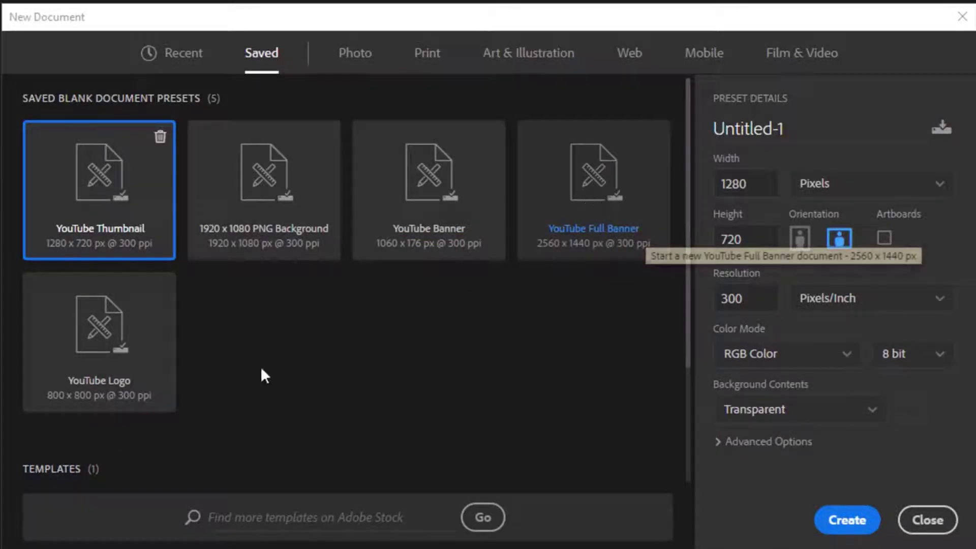
pyautogui.click(144, 326)
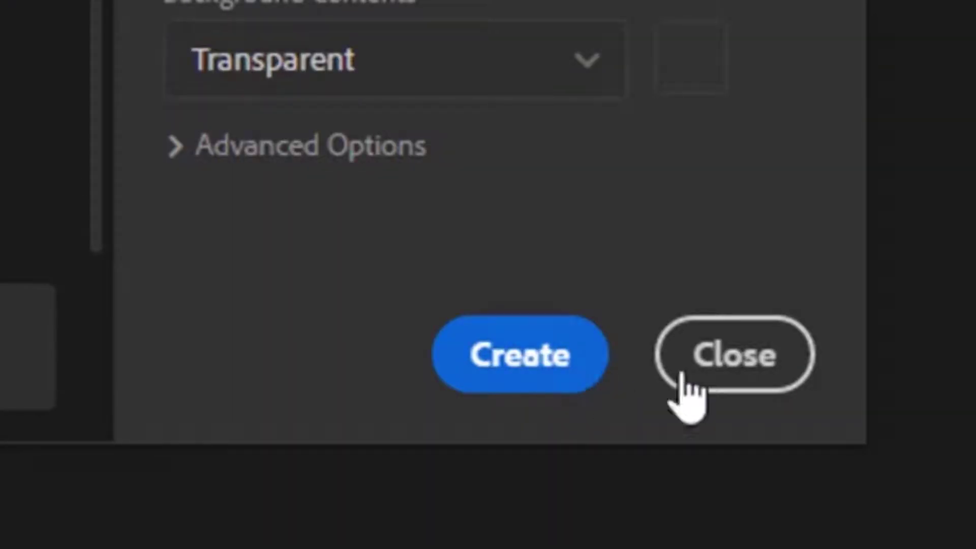
pyautogui.click(564, 376)
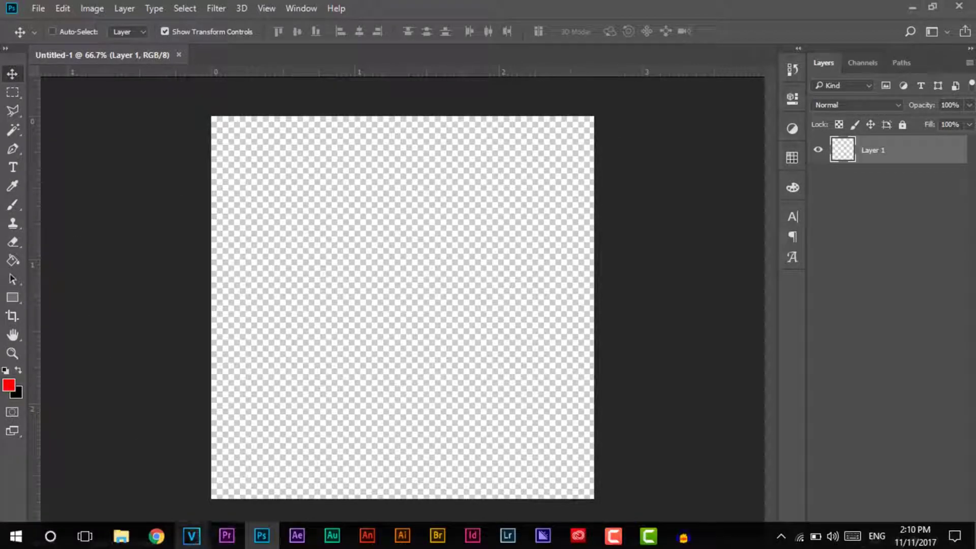
# - Browse the grunge background image results and preview the dark blue 612 x 408 image
pyautogui.click(157, 534)
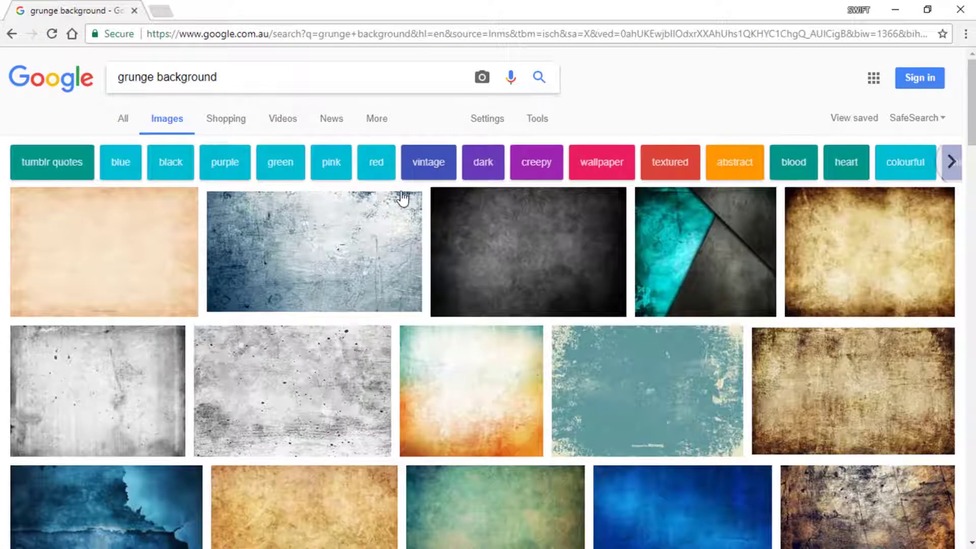
pyautogui.scroll(-8, 440, 283)
pyautogui.scroll(-10, 374, 175)
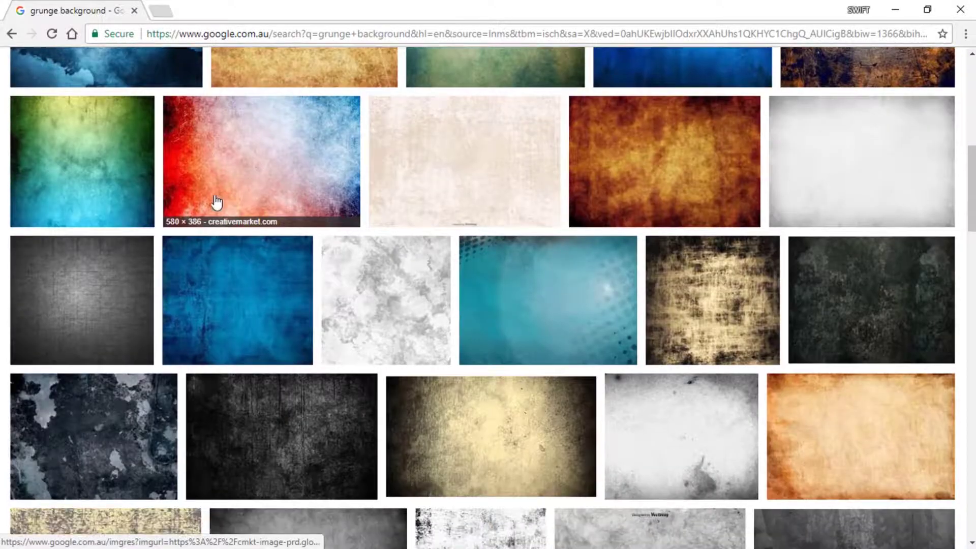
pyautogui.scroll(5, 401, 135)
pyautogui.scroll(3, 277, 181)
pyautogui.scroll(7, 431, 316)
pyautogui.scroll(3, 432, 316)
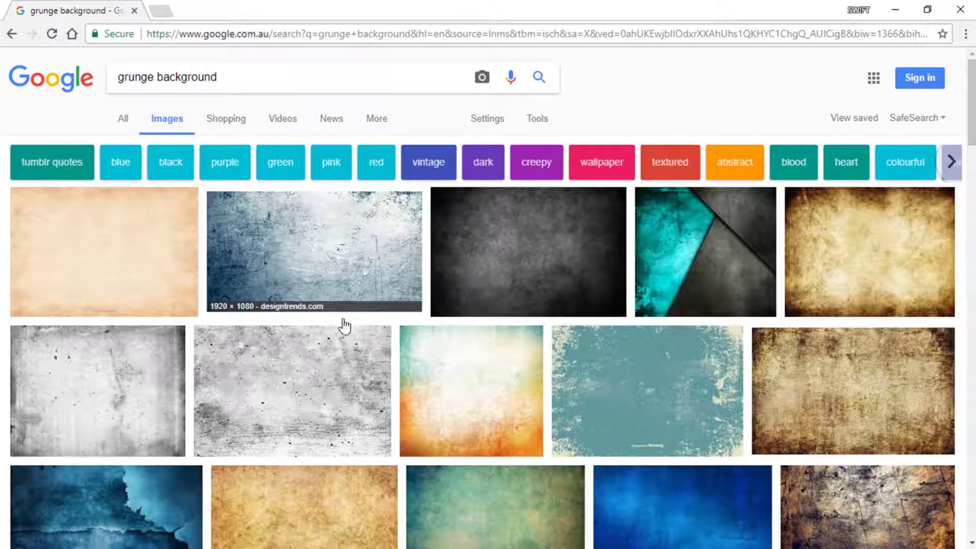
pyautogui.scroll(-3, 318, 272)
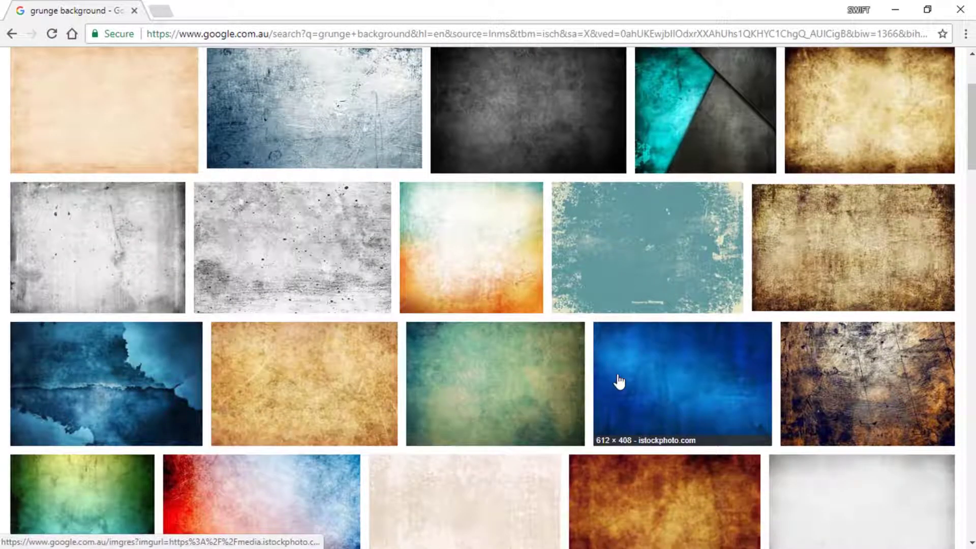
pyautogui.click(622, 381)
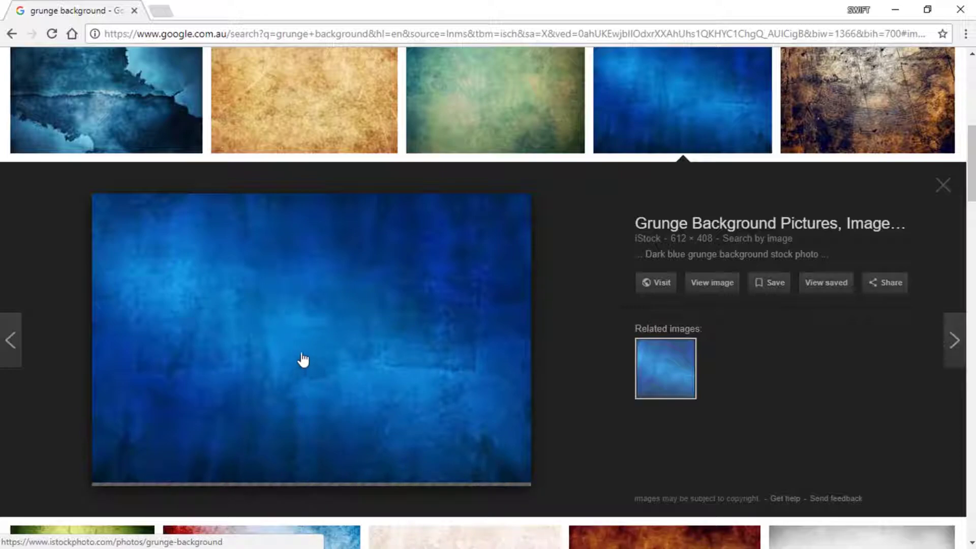
# - Save the dark blue grunge image to disk
pyautogui.rightClick(300, 290)
pyautogui.click(372, 412)
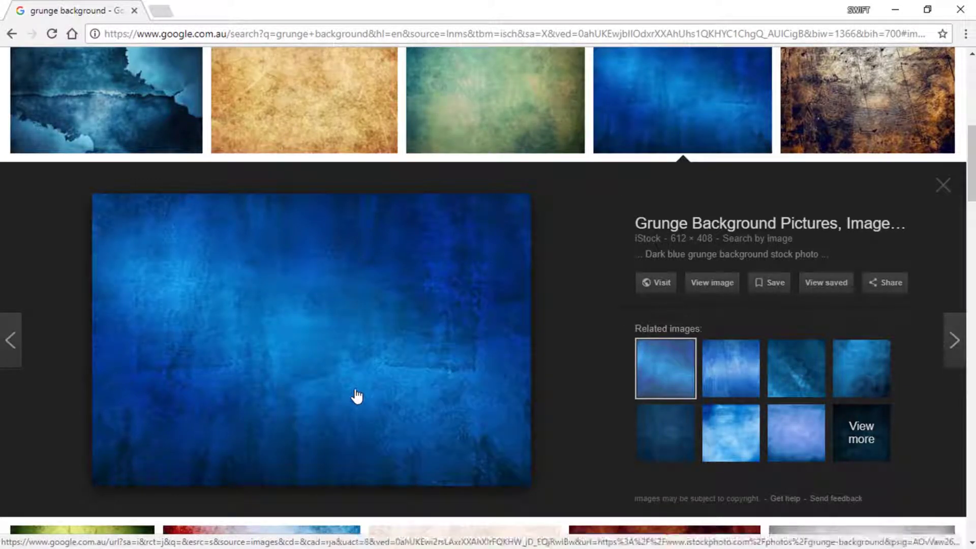
pyautogui.scroll(3, 76, 156)
pyautogui.press('Return')
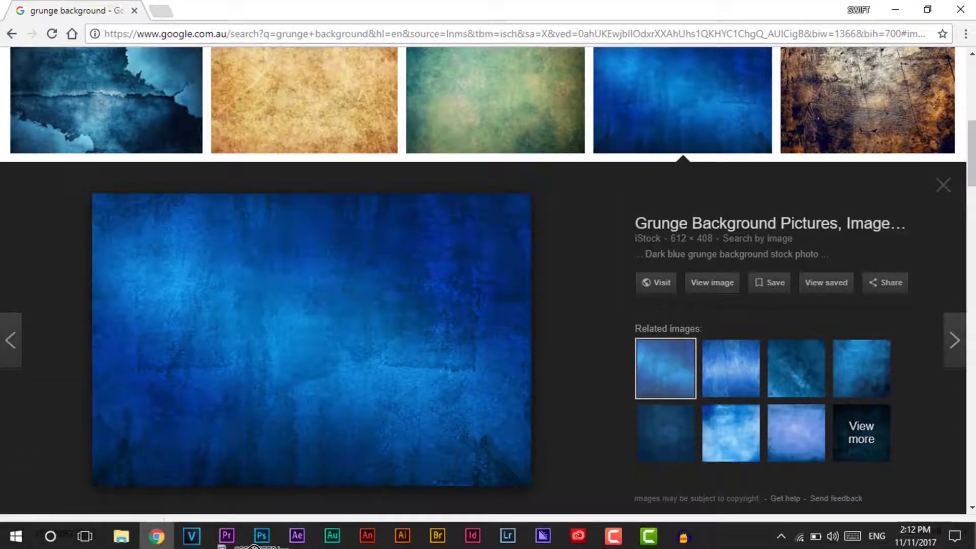
# - Place the downloaded blue grunge image and enlarge it to cover the canvas
pyautogui.click(260, 540)
pyautogui.moveTo(339, 287); pyautogui.dragTo(471, 287)
pyautogui.press('Return')
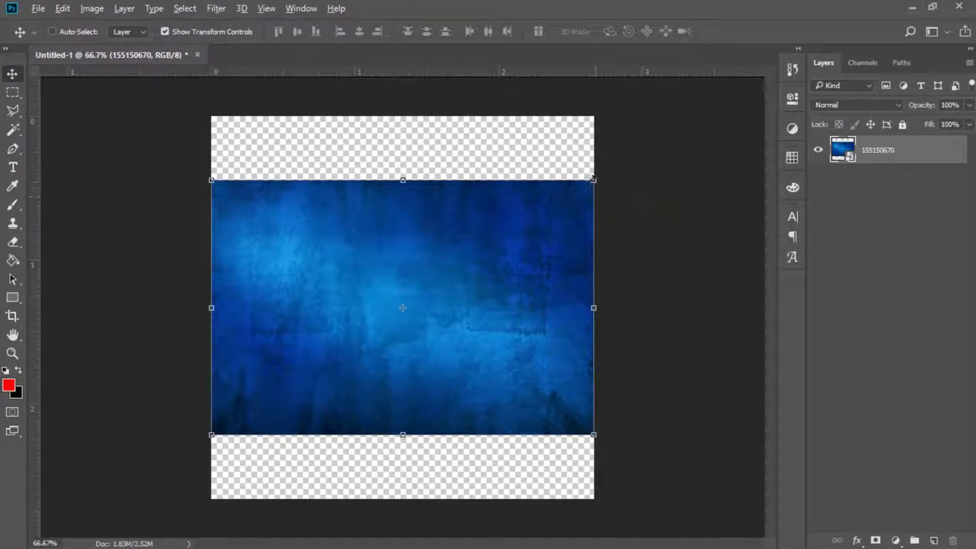
pyautogui.hotkey('ctrl', 'r')
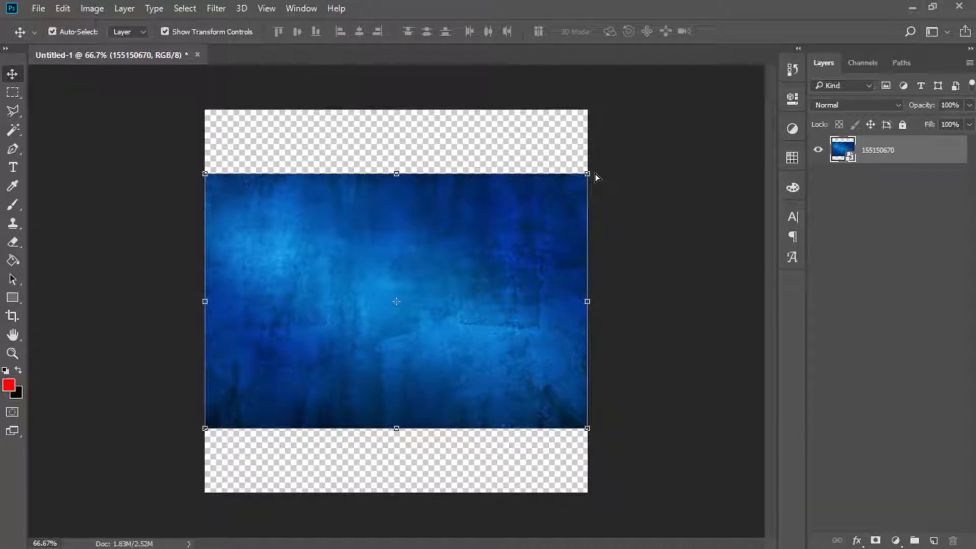
pyautogui.hotkey('ctrl', 'r')
pyautogui.moveTo(594, 180); pyautogui.dragTo(699, 114)
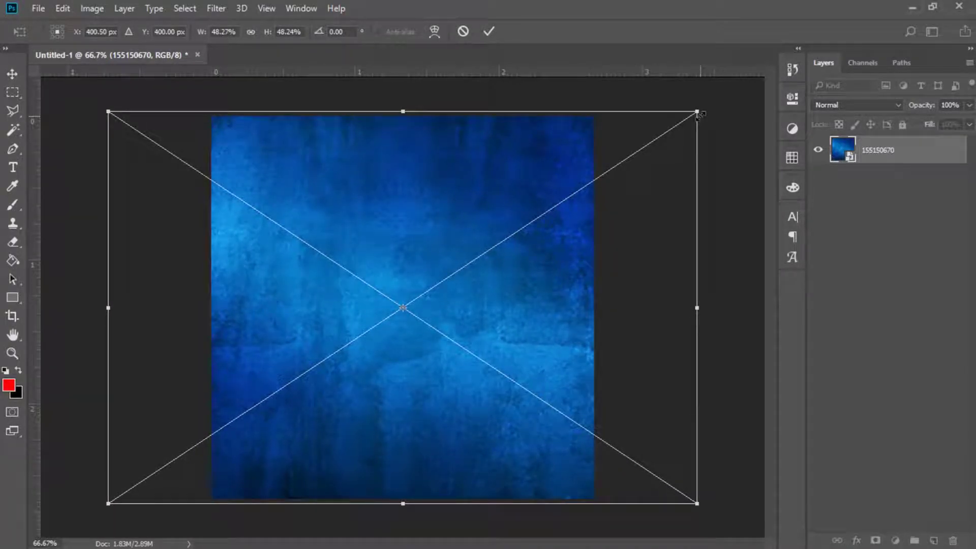
pyautogui.press('Return')
# - Rasterize the image layer and rename it 'Blue Background'
pyautogui.rightClick(860, 155)
pyautogui.click(610, 345)
pyautogui.doubleClick(887, 150)
pyautogui.write('Blue Backg')
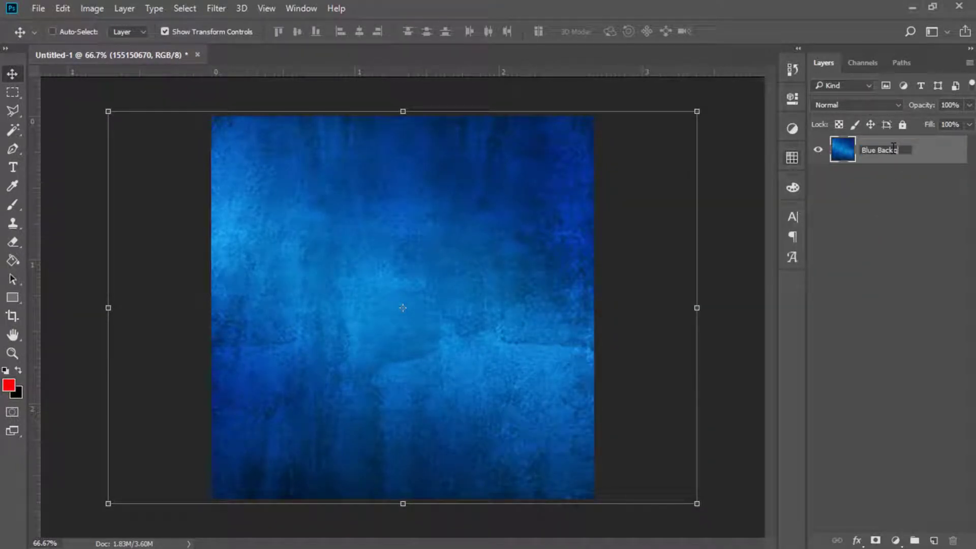
pyautogui.write('round')
pyautogui.press('Return')
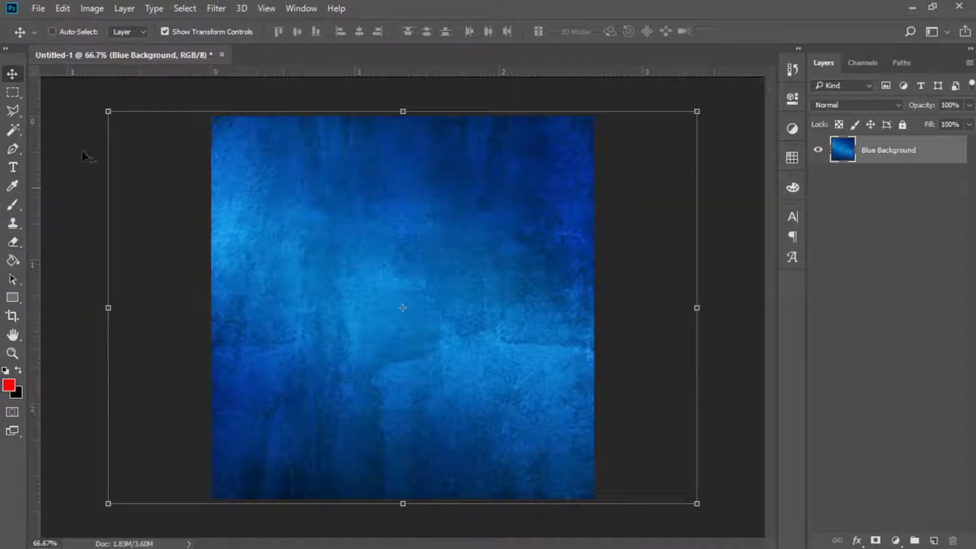
# - Add a canvas-covering sky blue rectangle on a new layer at 53% opacity
pyautogui.click(934, 540)
pyautogui.click(11, 303)
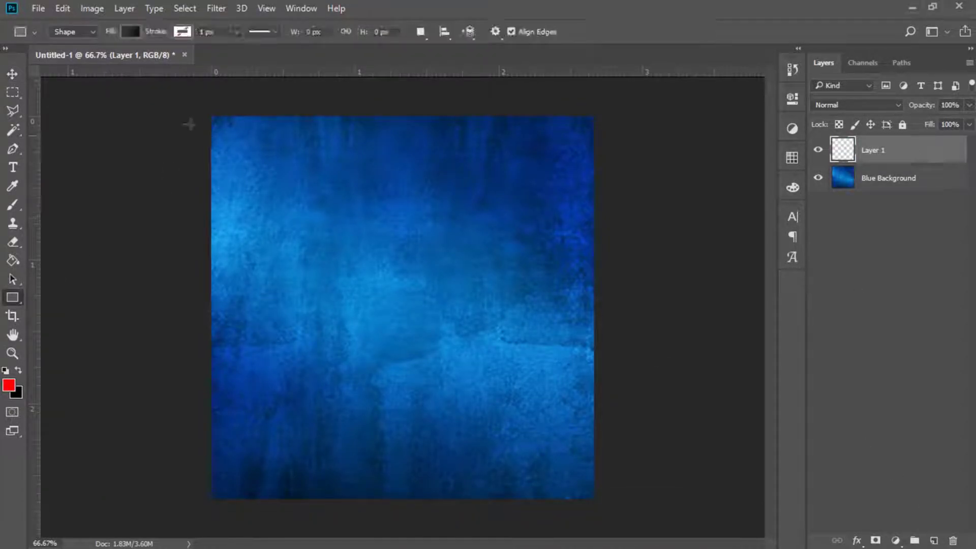
pyautogui.moveTo(202, 98); pyautogui.dragTo(602, 509)
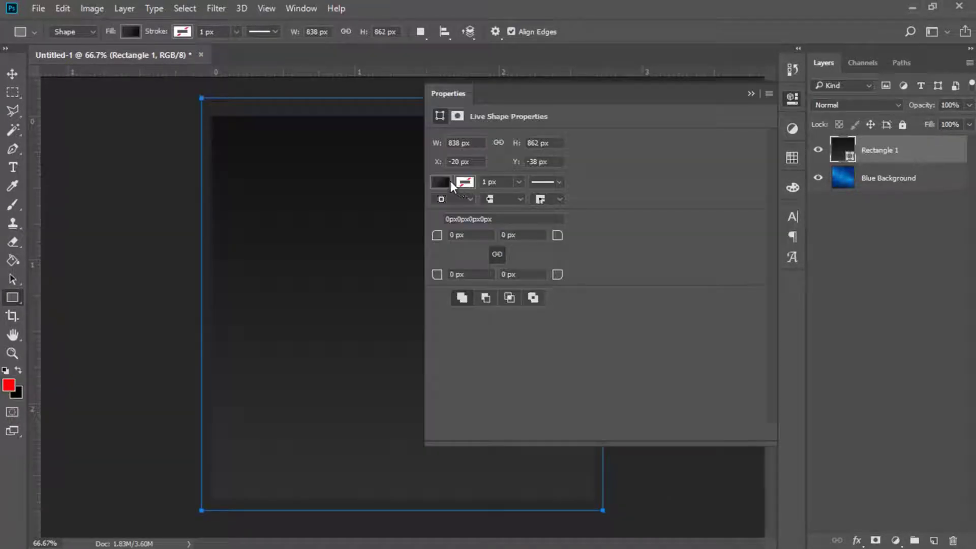
pyautogui.click(440, 182)
pyautogui.click(477, 209)
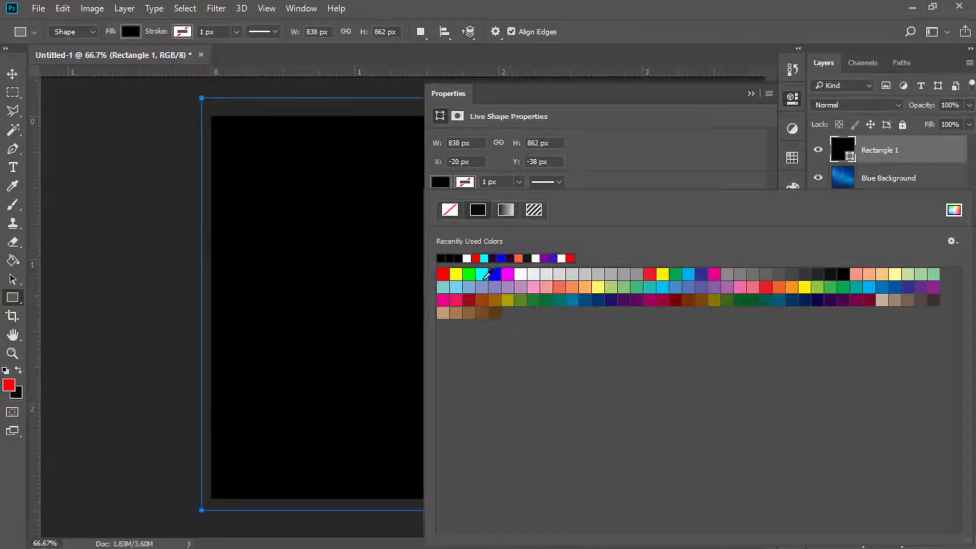
pyautogui.click(467, 288)
pyautogui.click(455, 287)
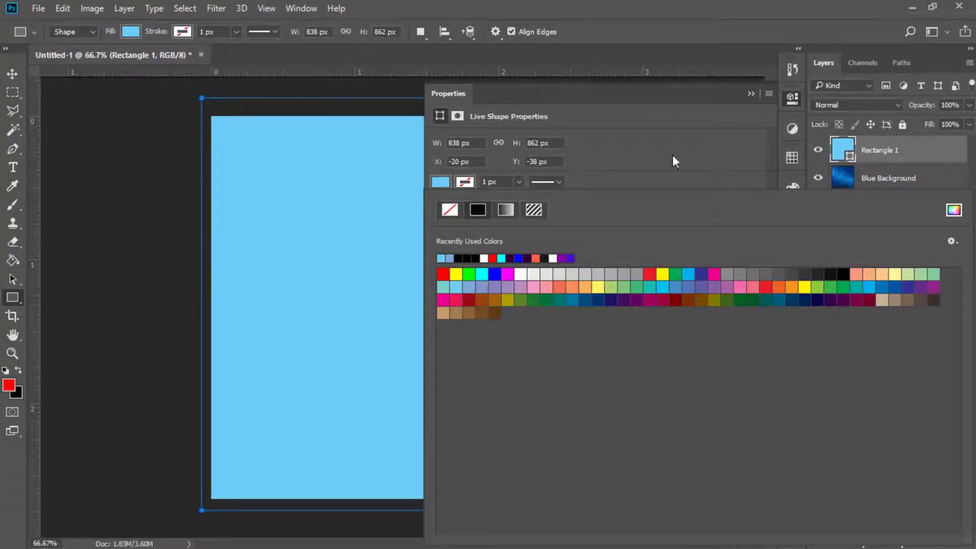
pyautogui.click(764, 93)
pyautogui.moveTo(919, 107); pyautogui.dragTo(887, 119)
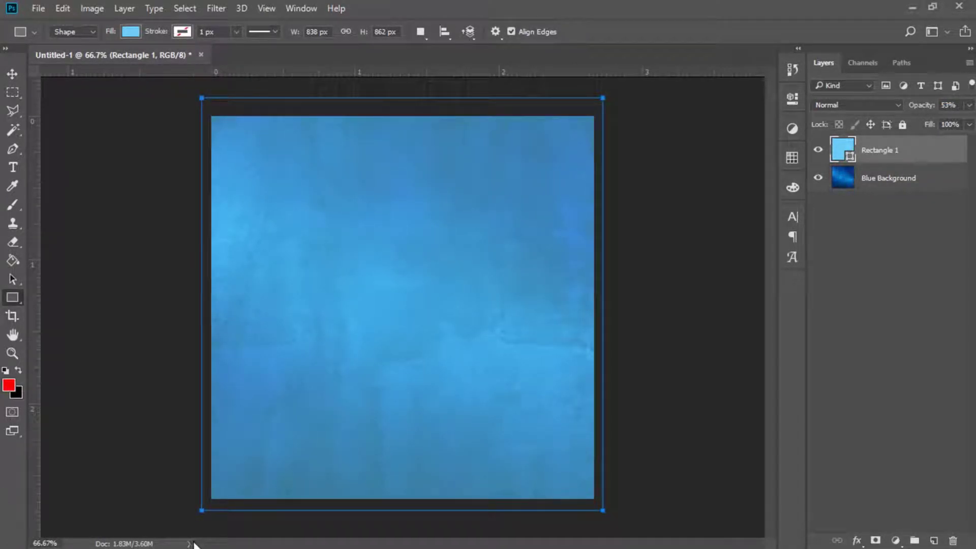
# - Search Google Images for 'city'
pyautogui.moveTo(193, 545)
pyautogui.click(157, 534)
pyautogui.scroll(6, 279, 333)
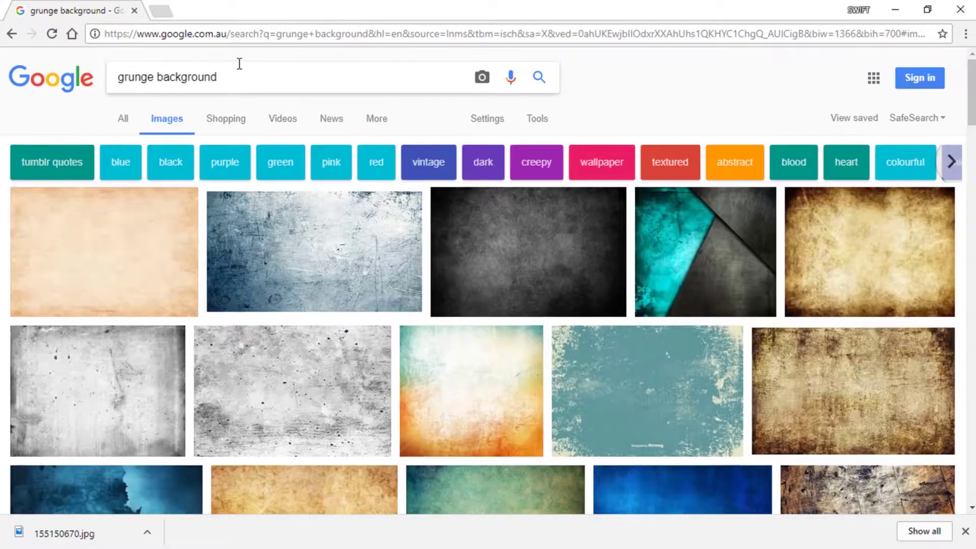
pyautogui.tripleClick(209, 81)
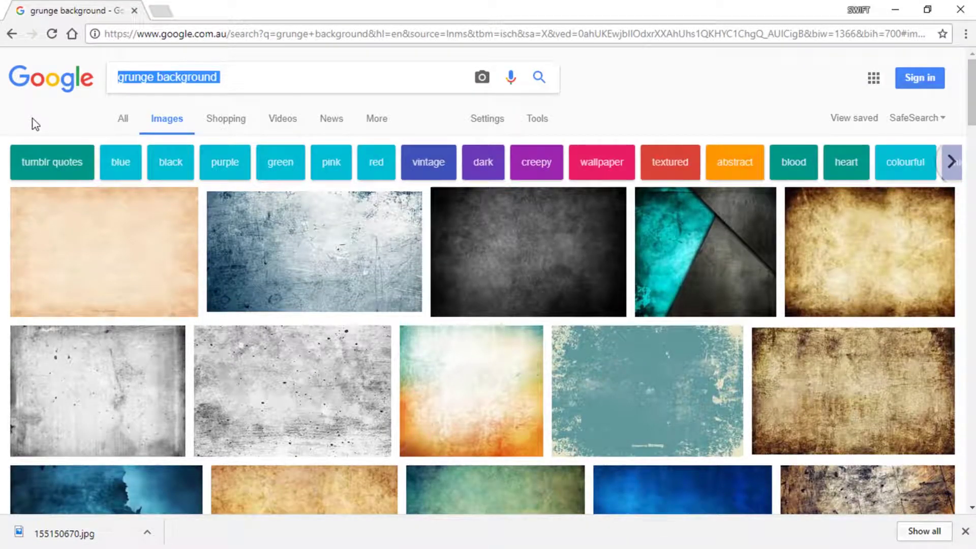
pyautogui.click(244, 85)
pyautogui.hotkey('ctrl', 'a')
pyautogui.write('city')
pyautogui.press('Return')
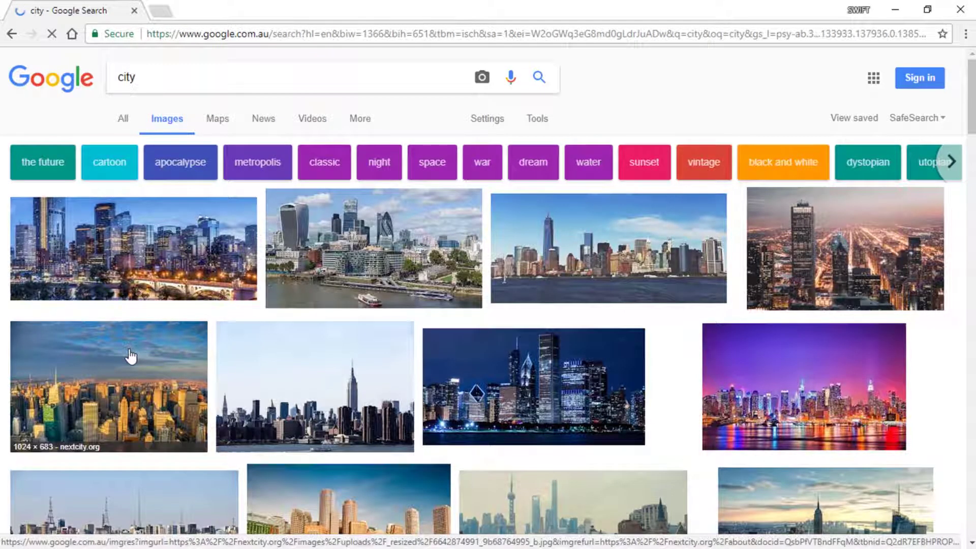
# - Save the Chicago night skyline image to the Desktop as chicago-1.jpg
pyautogui.scroll(-4, 335, 289)
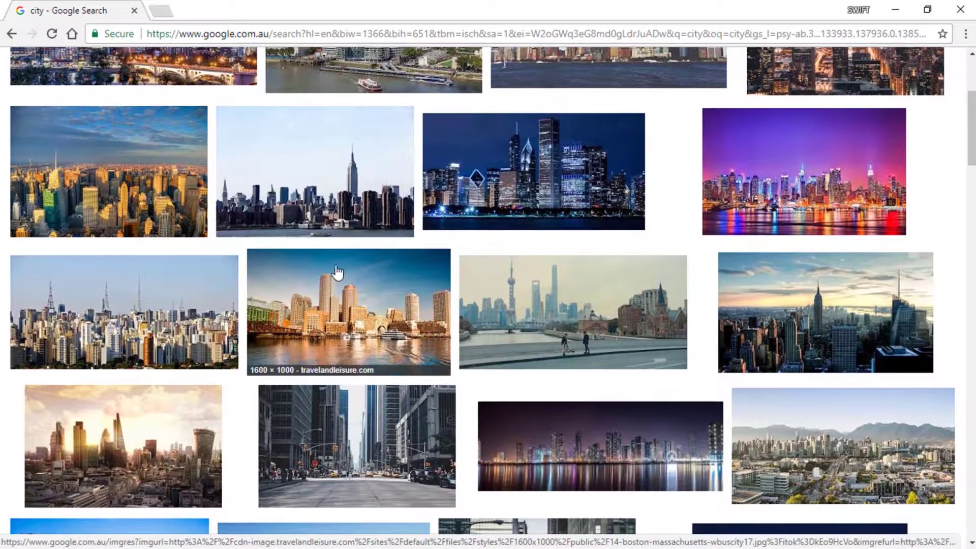
pyautogui.click(605, 179)
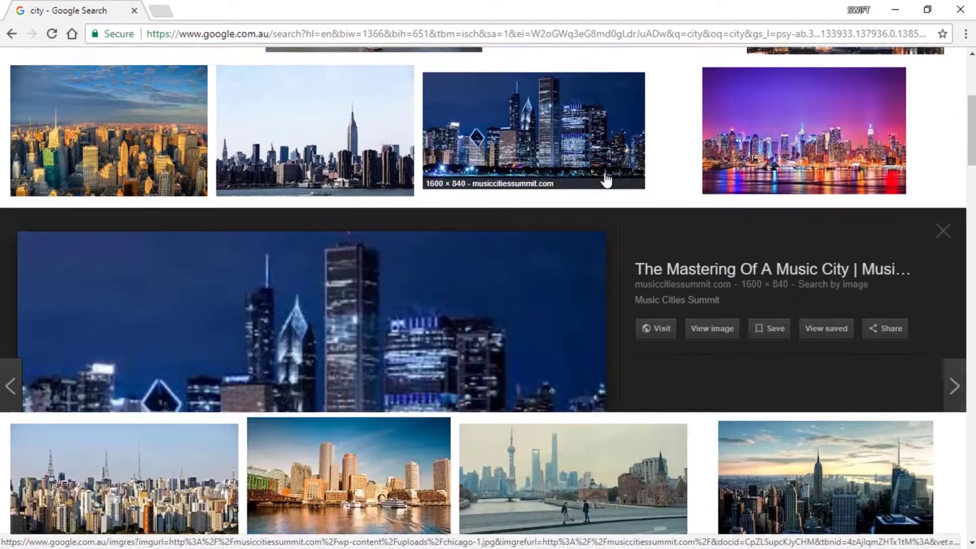
pyautogui.scroll(-4, 442, 283)
pyautogui.scroll(4, 366, 297)
pyautogui.rightClick(220, 267)
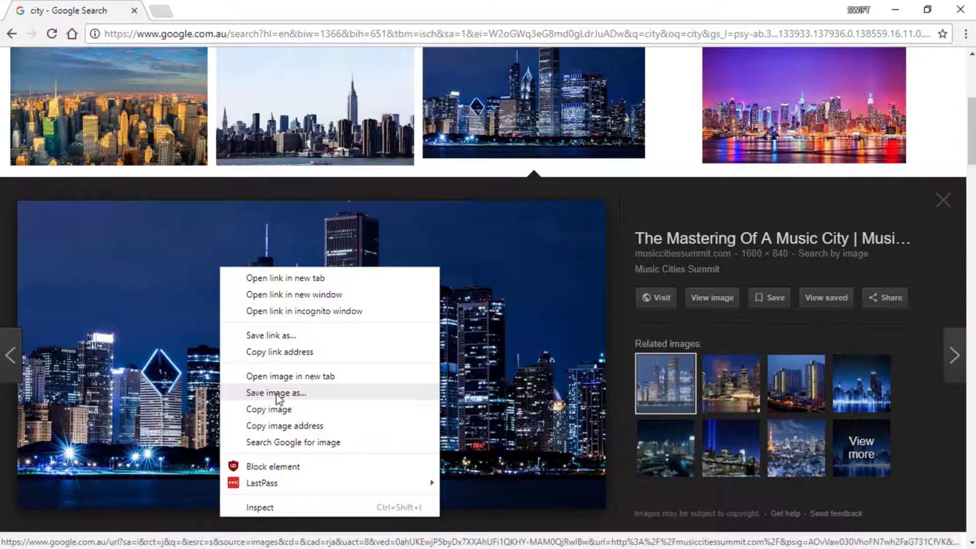
pyautogui.click(275, 392)
pyautogui.scroll(2, 78, 136)
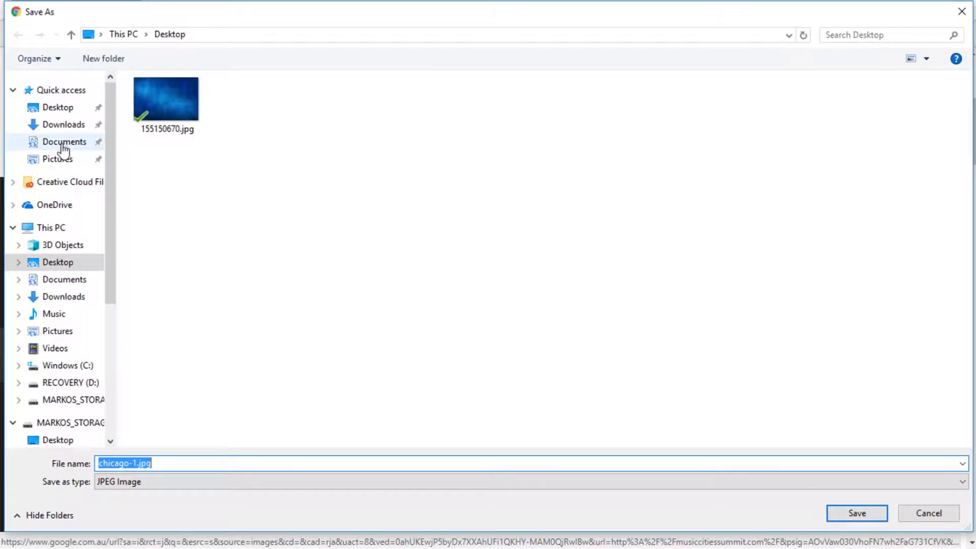
pyautogui.click(72, 107)
pyautogui.click(856, 514)
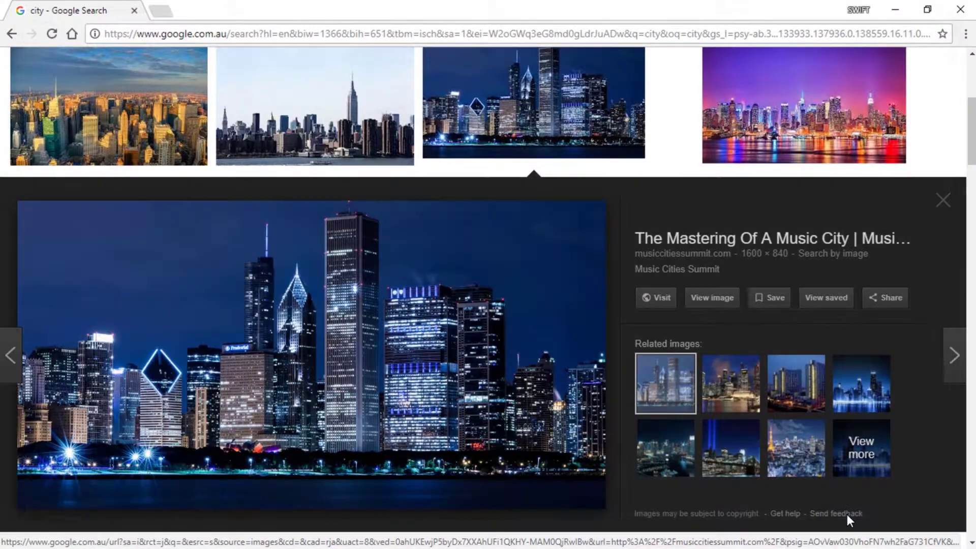
pyautogui.click(262, 536)
# - Place chicago-1, centre it on the canvas and enlarge it to fill the canvas
pyautogui.moveTo(418, 227); pyautogui.dragTo(420, 227)
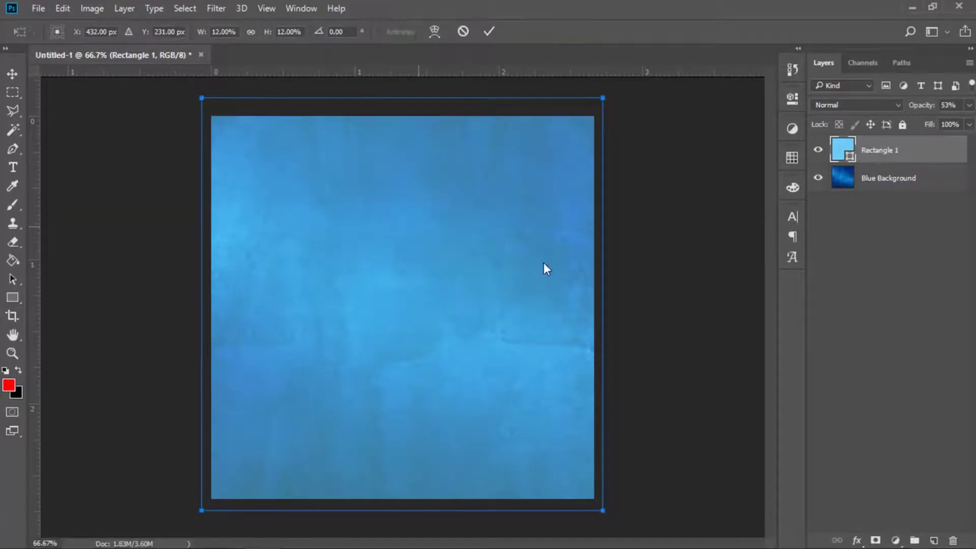
pyautogui.click(489, 30)
pyautogui.hotkey('ctrl', 'a')
pyautogui.press('v')
pyautogui.click(297, 31)
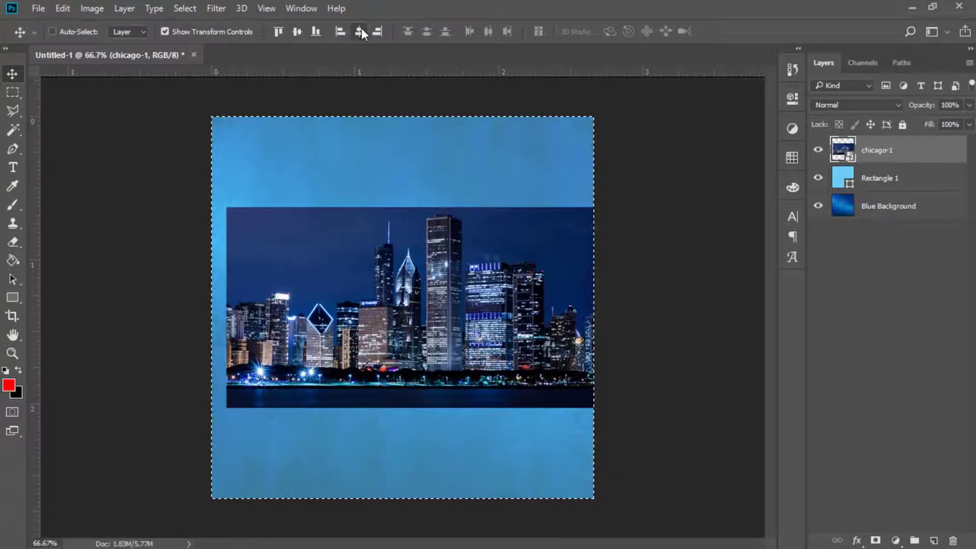
pyautogui.click(358, 31)
pyautogui.hotkey('ctrl', 't')
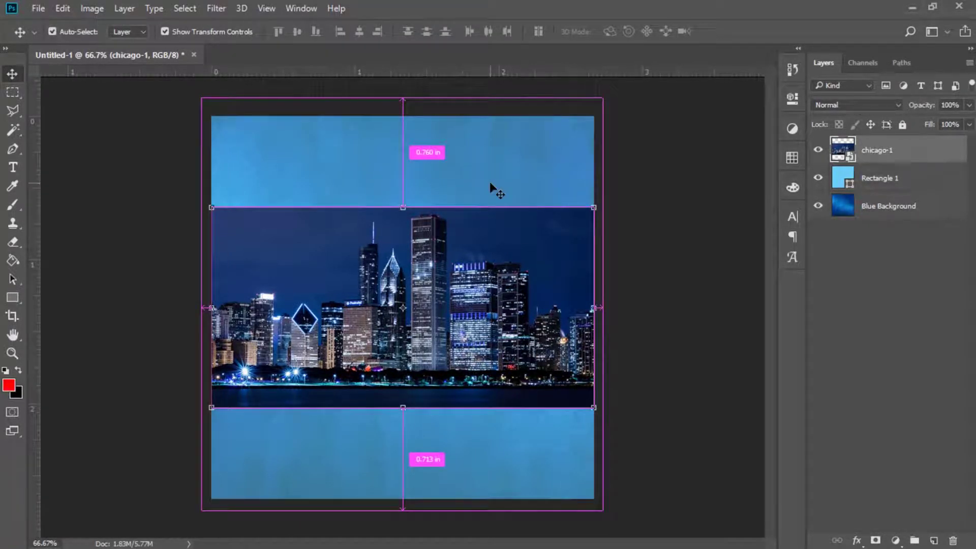
pyautogui.hotkey('ctrl', 't')
pyautogui.moveTo(593, 207); pyautogui.dragTo(743, 76)
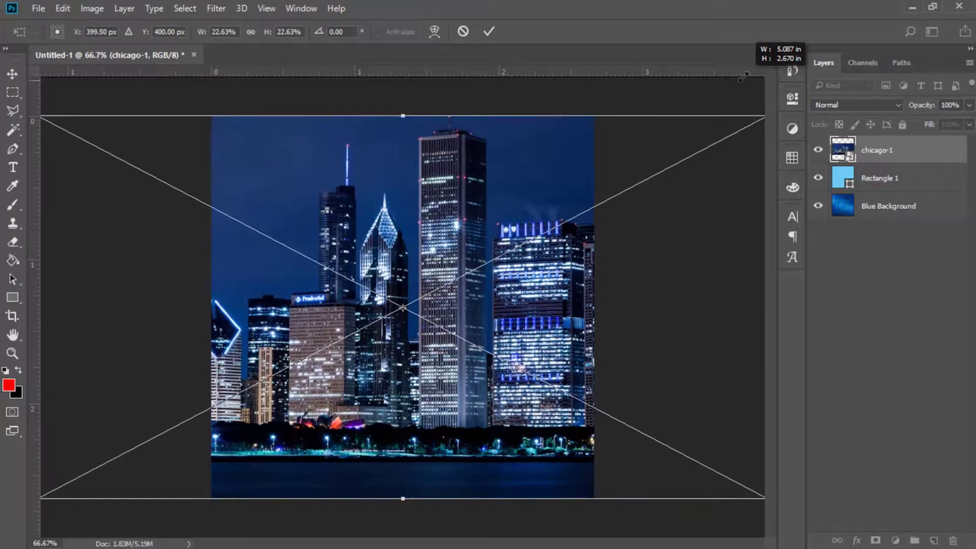
pyautogui.press('Return')
# - Put chicago-1 at the bottom, set Rectangle 1 to 74% and top Blue Background to 49% opacity
pyautogui.moveTo(876, 150); pyautogui.dragTo(877, 192)
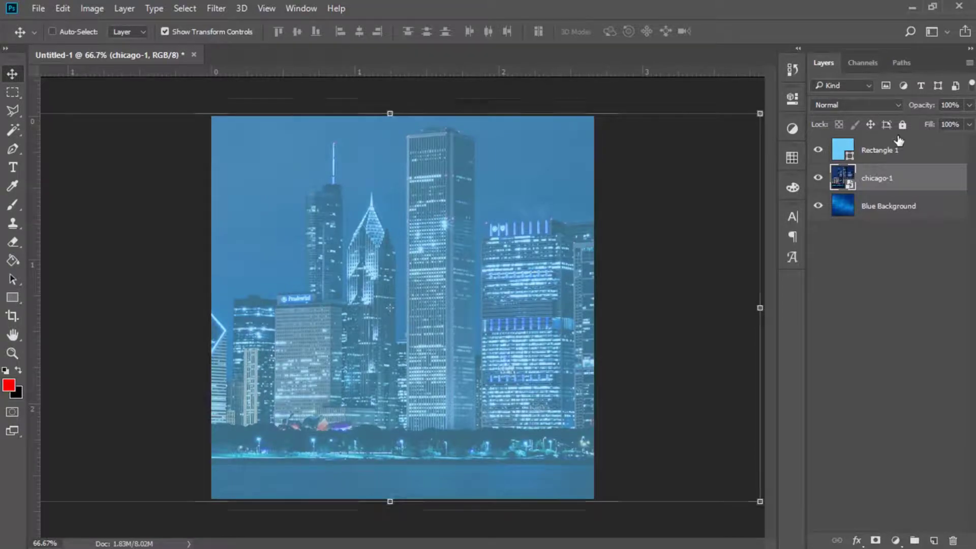
pyautogui.click(896, 148)
pyautogui.moveTo(940, 104); pyautogui.dragTo(934, 104)
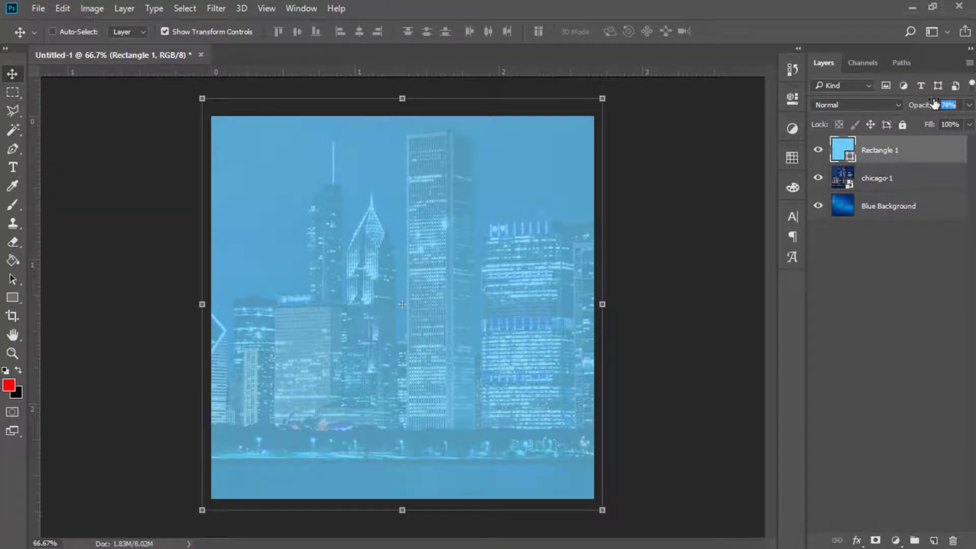
pyautogui.moveTo(900, 206); pyautogui.dragTo(912, 184)
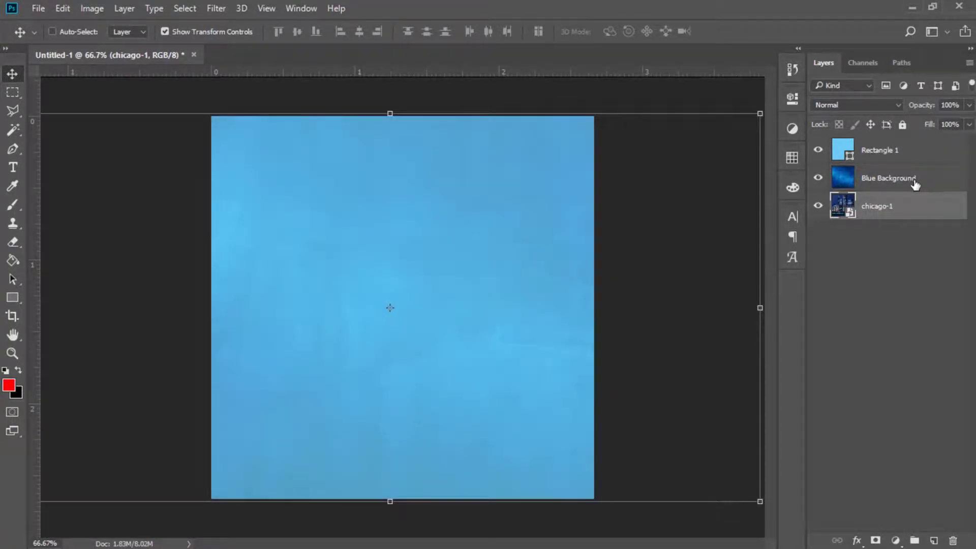
pyautogui.moveTo(922, 114); pyautogui.dragTo(894, 185)
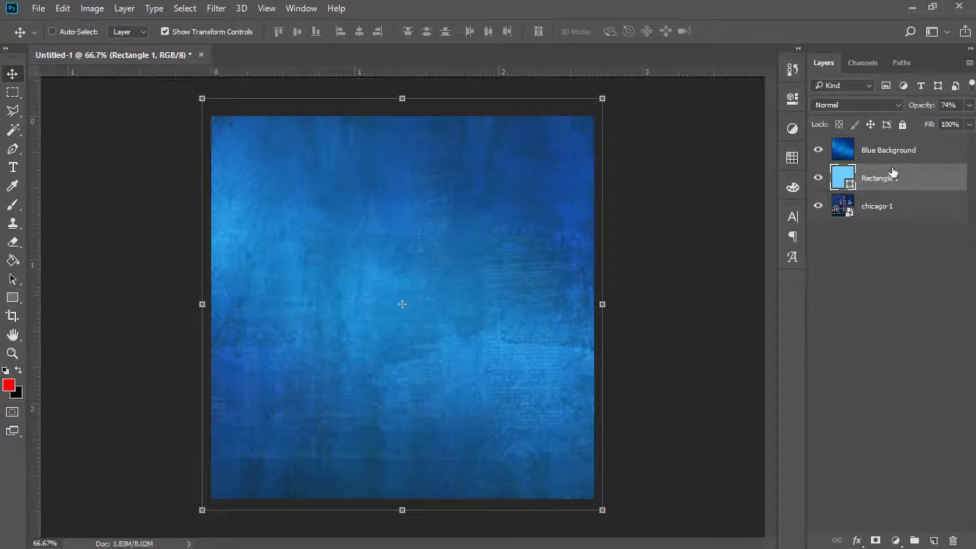
pyautogui.click(894, 151)
pyautogui.moveTo(921, 105); pyautogui.dragTo(894, 108)
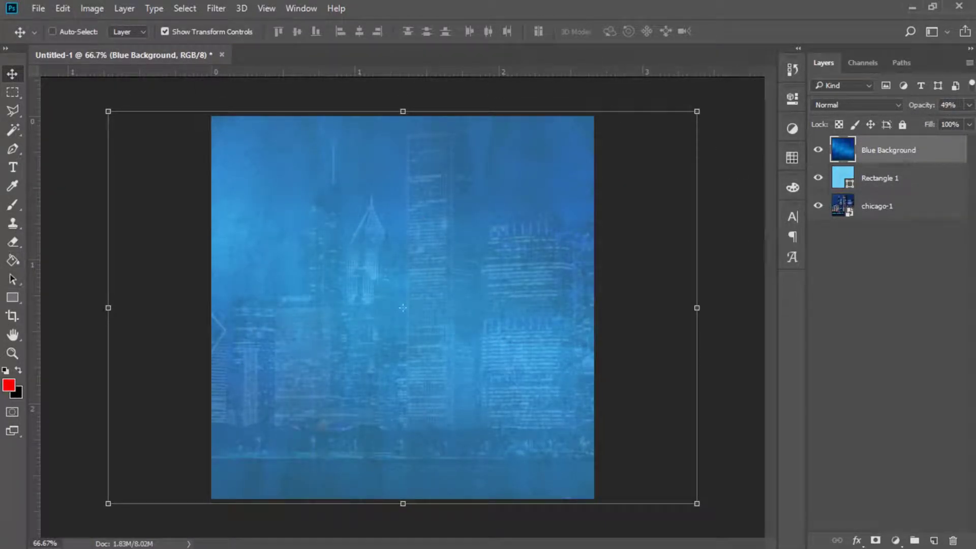
pyautogui.click(158, 535)
pyautogui.scroll(5, 262, 254)
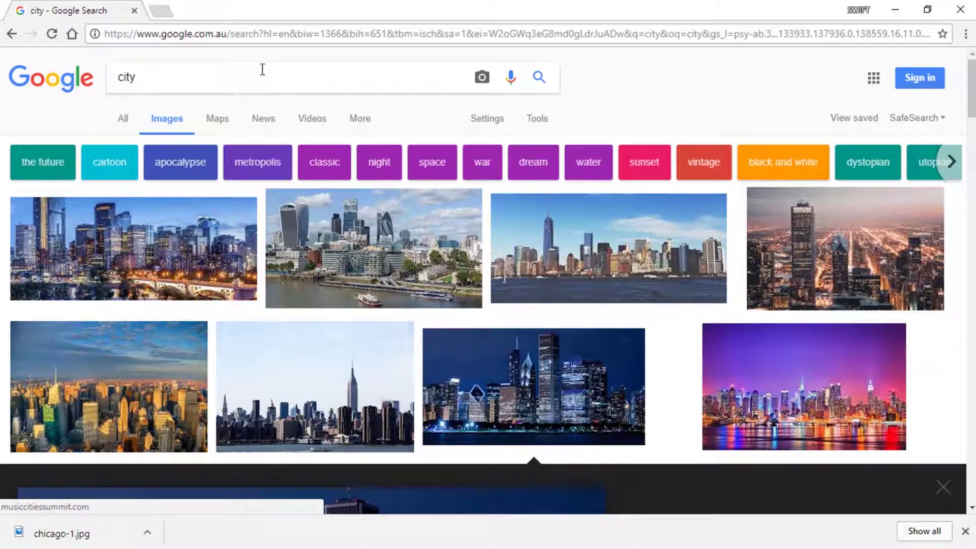
# - Search for 'lightning png' and preview the wide blue lightning image
pyautogui.write('htning png')
pyautogui.press('Return')
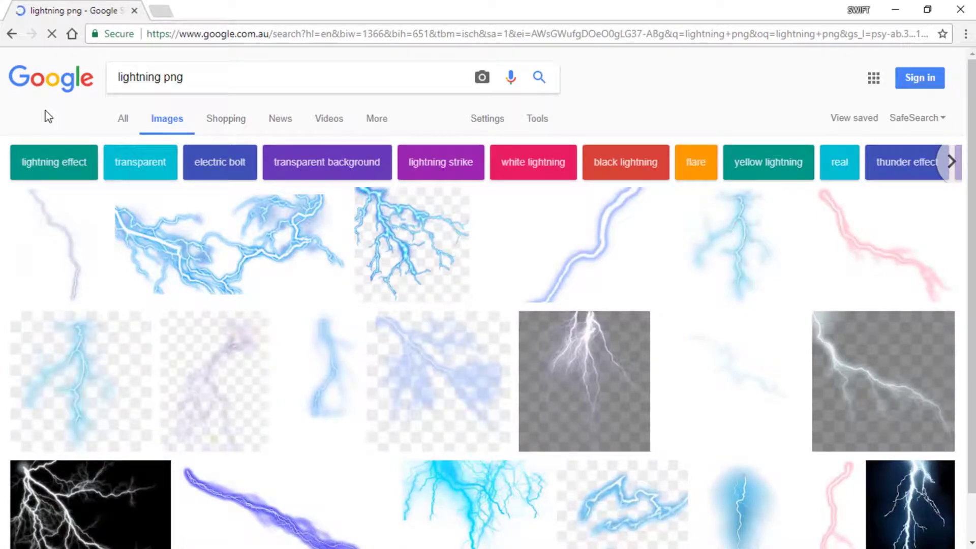
pyautogui.click(280, 252)
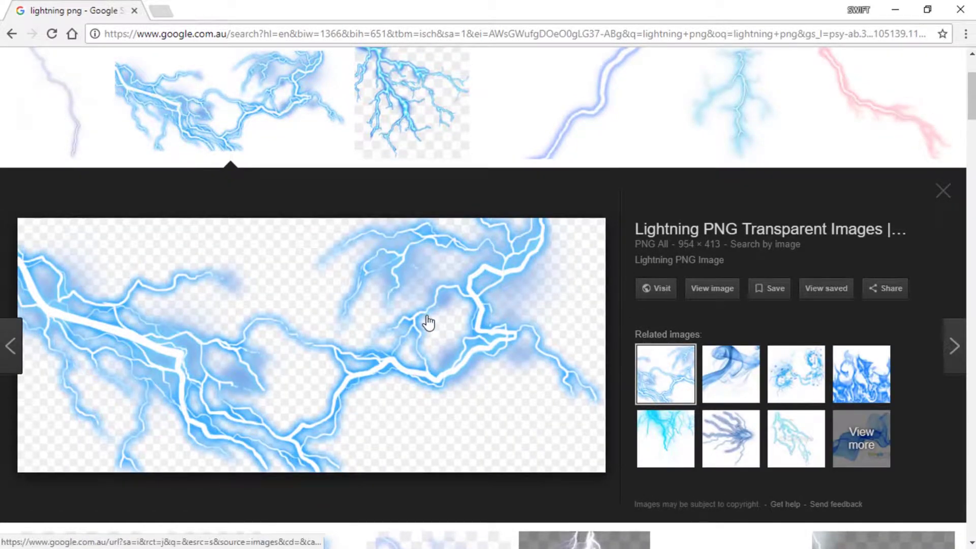
# - Save the lightning image to the Desktop as Lightning-PNG-Image.png and bring it to Photoshop
pyautogui.rightClick(426, 321)
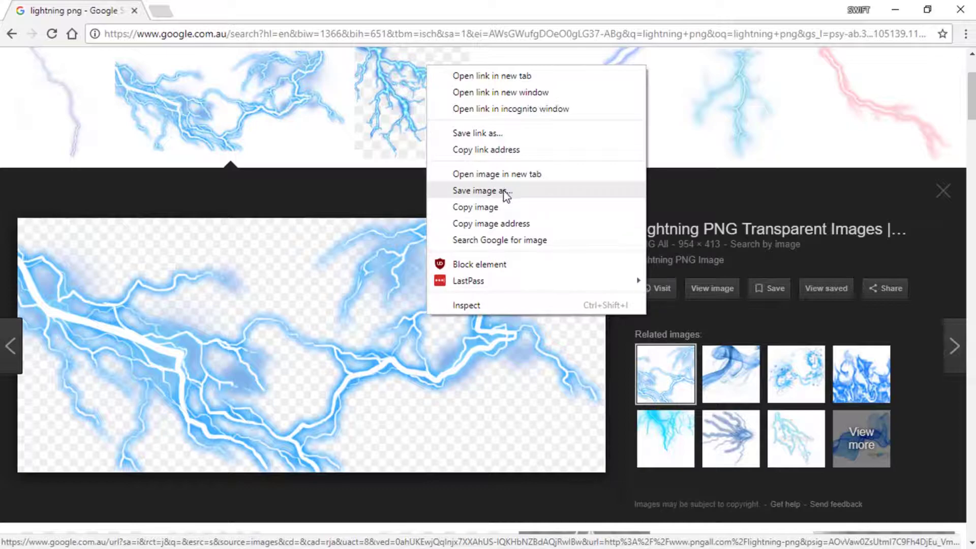
pyautogui.click(503, 190)
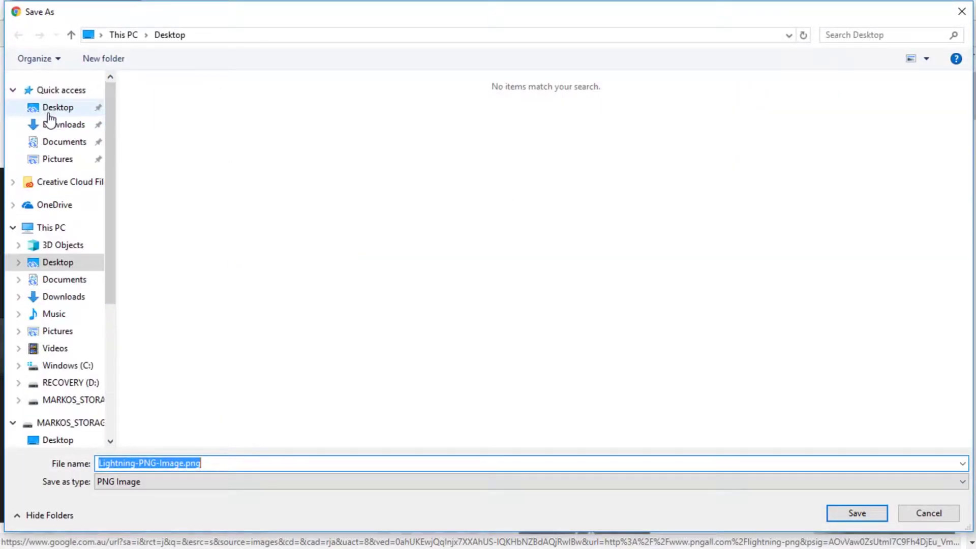
pyautogui.click(49, 109)
pyautogui.click(856, 513)
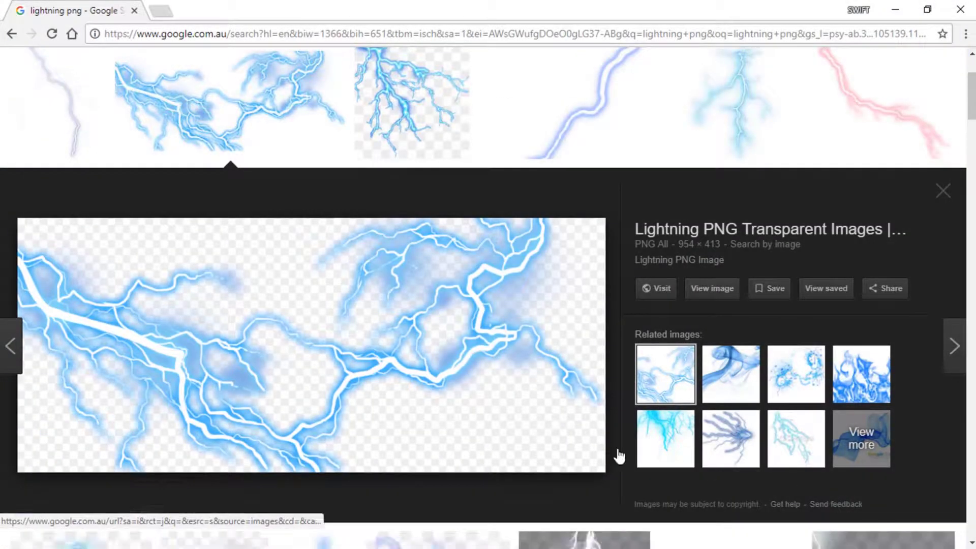
pyautogui.moveTo(57, 520); pyautogui.dragTo(327, 311)
# - Place the lightning image, stretching it wider than the canvas and slightly lower
pyautogui.moveTo(390, 263); pyautogui.dragTo(468, 190)
pyautogui.moveTo(594, 142); pyautogui.dragTo(777, 72)
pyautogui.moveTo(672, 163); pyautogui.dragTo(654, 211)
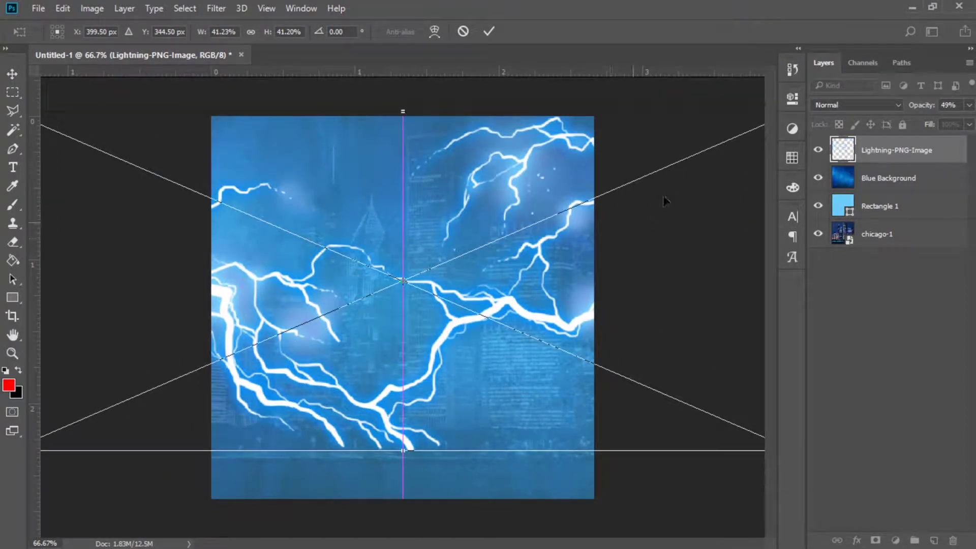
pyautogui.press('Return')
# - Duplicate the lightning layer repeatedly, merge the copies, and name the result 'Lightning'
pyautogui.hotkey('ctrl', 'j')
pyautogui.hotkey('ctrl', 'j')
pyautogui.hotkey('ctrl', 'j')
pyautogui.hotkey('ctrl', 'j')
pyautogui.hotkey('ctrl', 'j')
pyautogui.hotkey('ctrl', 'j')
pyautogui.hotkey('ctrl', 'j')
pyautogui.hotkey('ctrl', 'j')
pyautogui.hotkey('ctrl', 'j')
pyautogui.hotkey('ctrl', 'j')
pyautogui.hotkey('ctrl', 'j')
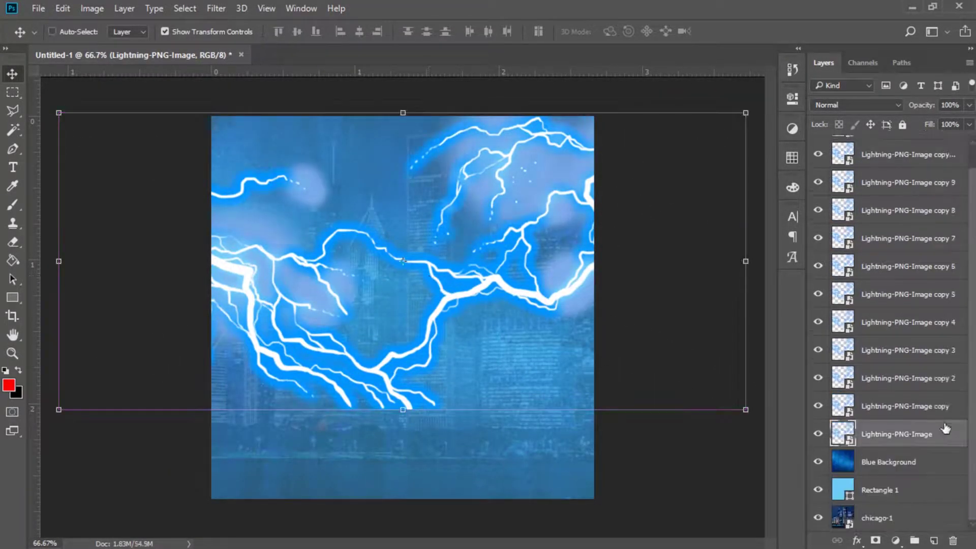
pyautogui.keyDown('shift'); pyautogui.click(914, 153); pyautogui.keyUp('shift')
pyautogui.rightClick(915, 153)
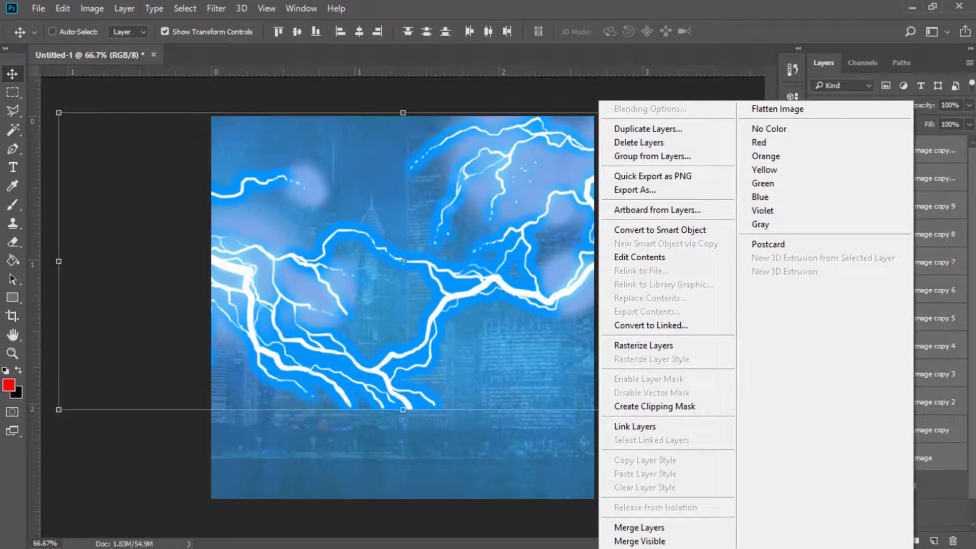
pyautogui.click(656, 519)
pyautogui.doubleClick(915, 150)
pyautogui.write('Lightning')
pyautogui.press('Return')
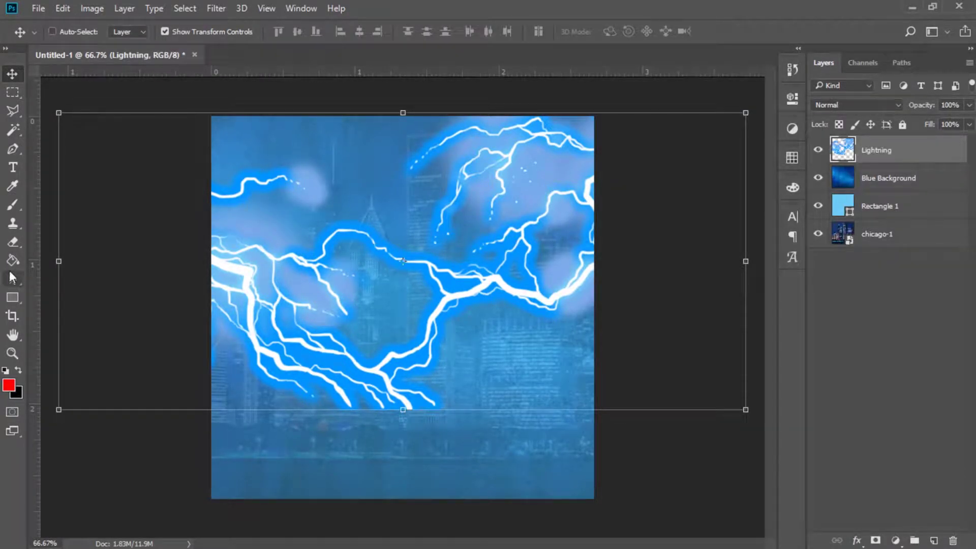
pyautogui.press('t')
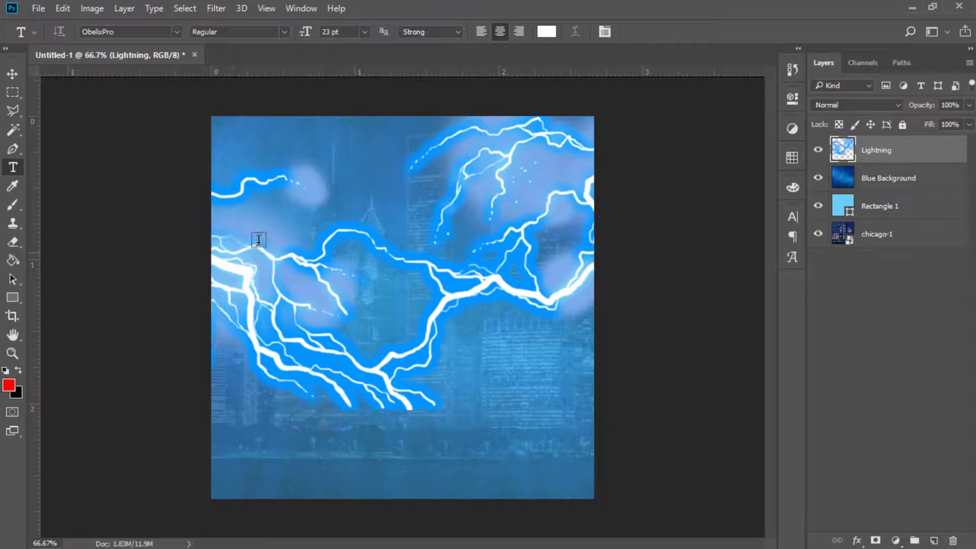
# - Add the text 'NAME' left of centre in black (000000)
pyautogui.click(312, 286)
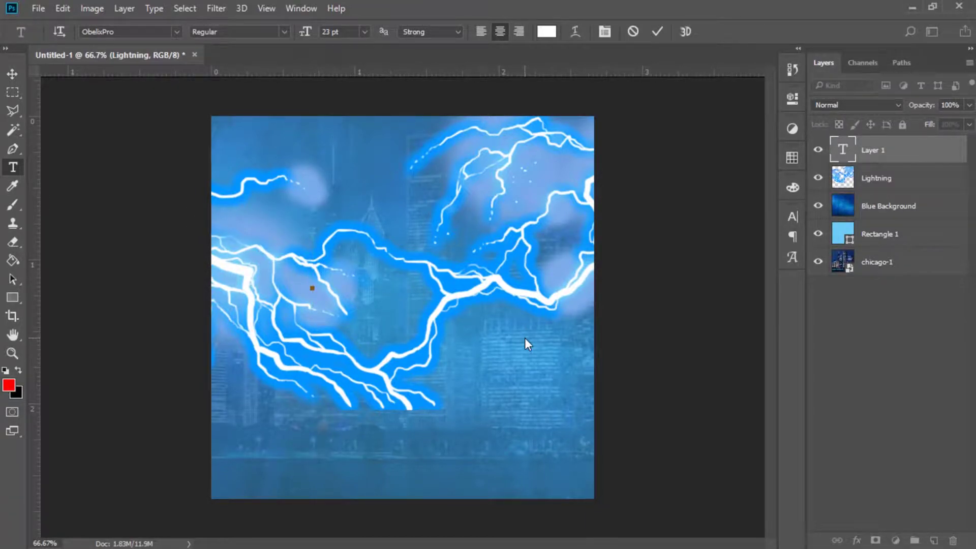
pyautogui.write('NAME')
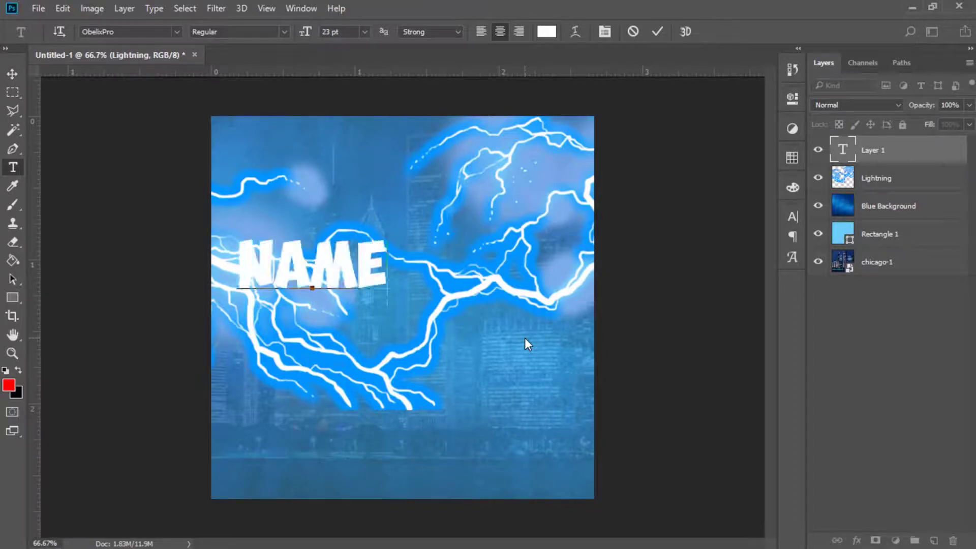
pyautogui.hotkey('ctrl', 'a')
pyautogui.click(546, 32)
pyautogui.write('000000')
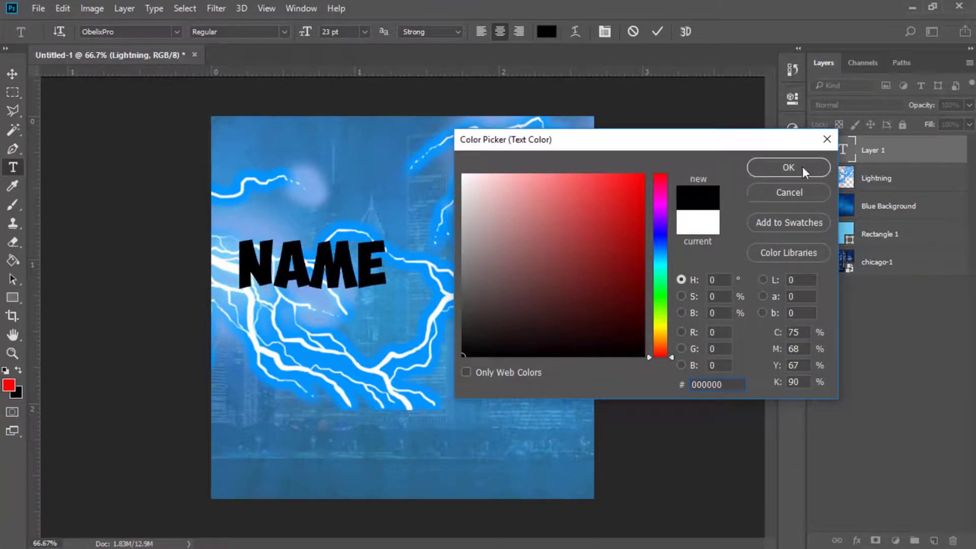
pyautogui.click(802, 169)
pyautogui.click(657, 31)
# - Centre the NAME text on the canvas, then enlarge and tilt it
pyautogui.hotkey('ctrl', 'a')
pyautogui.press('v')
pyautogui.click(361, 32)
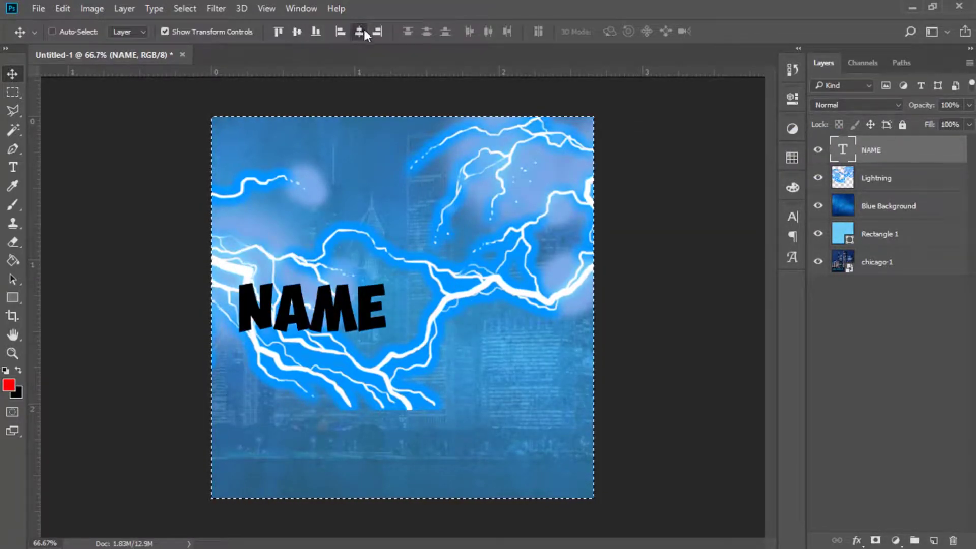
pyautogui.click(364, 32)
pyautogui.hotkey('ctrl', 'd')
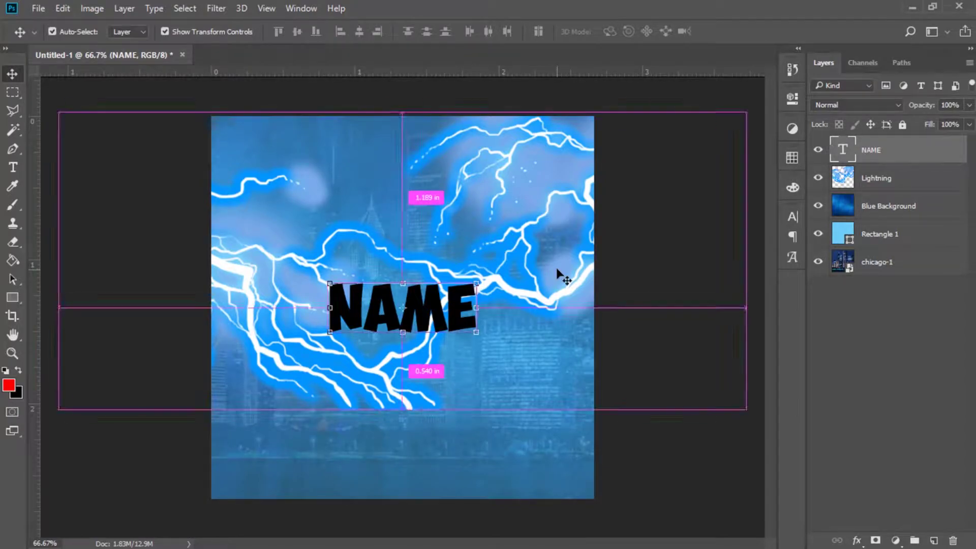
pyautogui.hotkey('ctrl', 't')
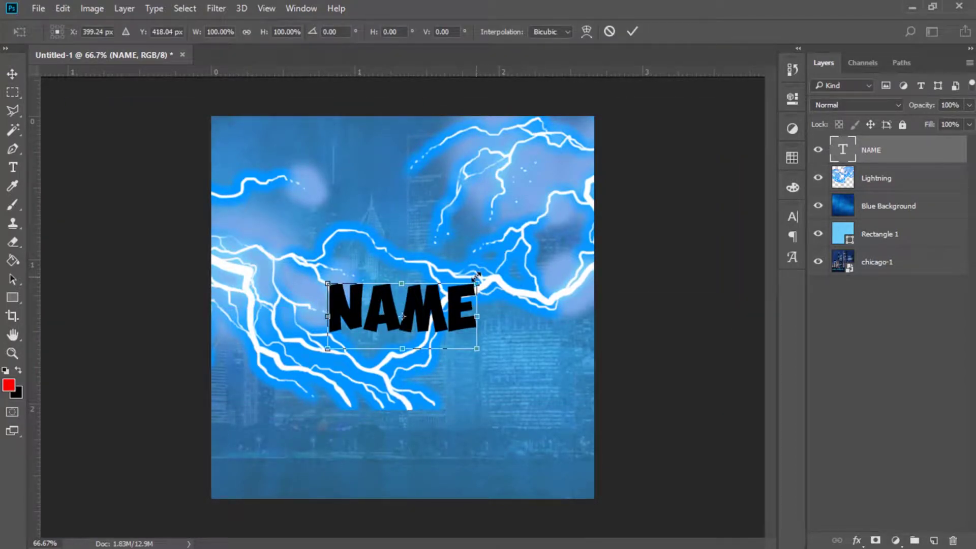
pyautogui.moveTo(477, 278); pyautogui.dragTo(602, 224)
pyautogui.press('Return')
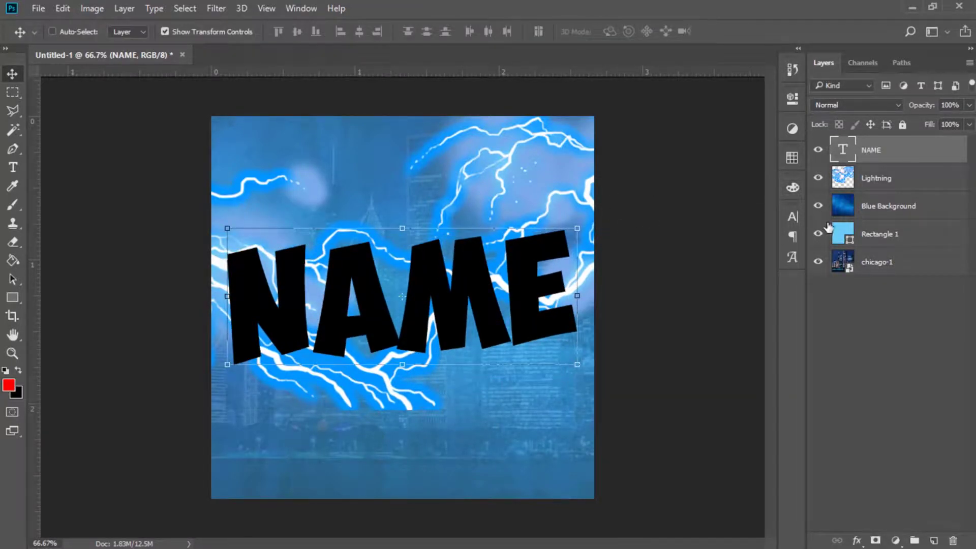
# - Add a Color Overlay effect to the NAME text and start choosing its colour
pyautogui.click(856, 540)
pyautogui.click(874, 462)
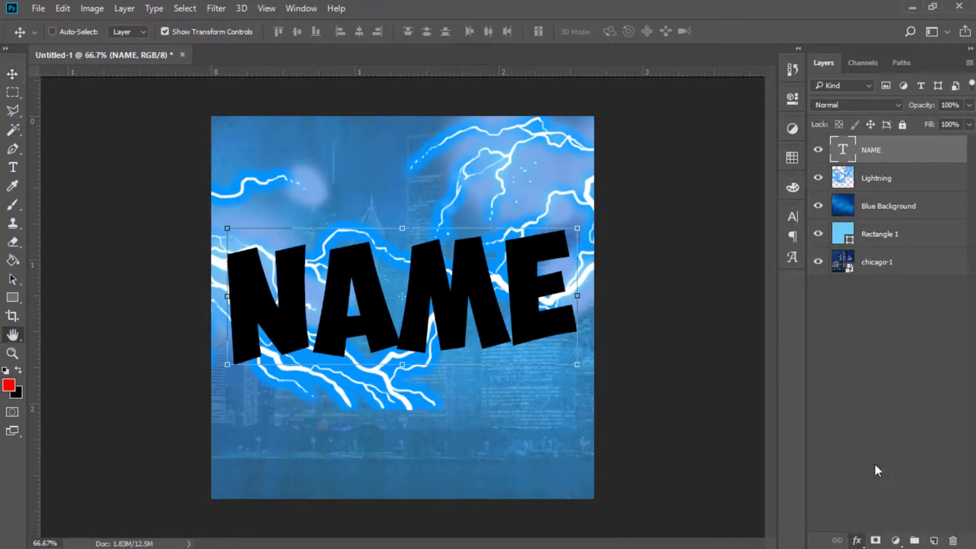
pyautogui.click(751, 172)
pyautogui.moveTo(473, 196)
pyautogui.mouseDown()
pyautogui.moveTo(422, 260)
pyautogui.moveTo(457, 168)
pyautogui.mouseUp()
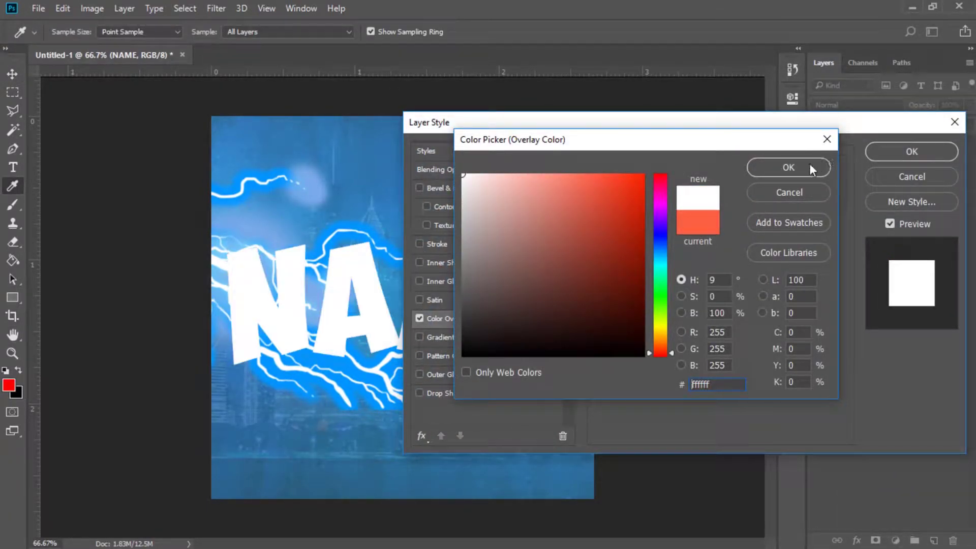
# - Set the overlay to white, then try and discard a black 57 px, 100% outer glow
pyautogui.click(811, 166)
pyautogui.click(451, 374)
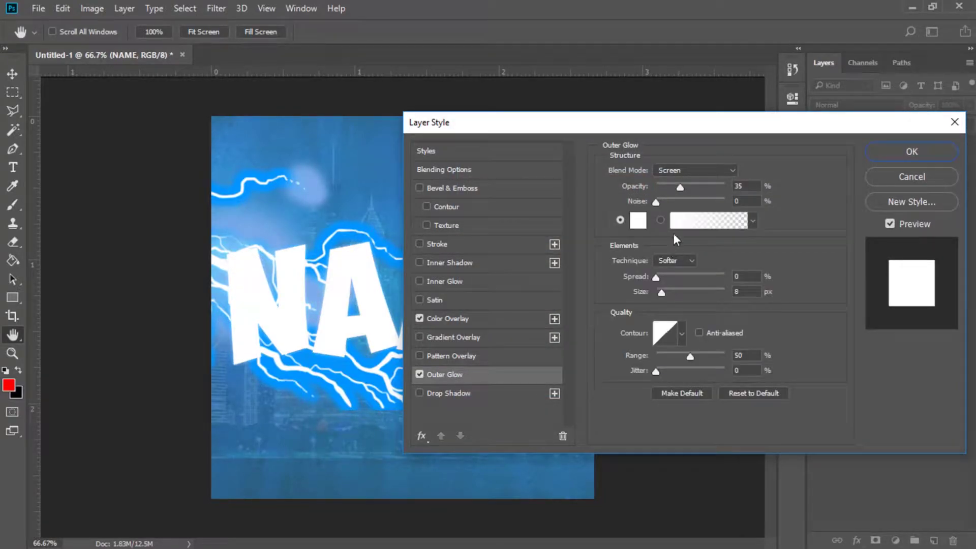
pyautogui.click(636, 220)
pyautogui.moveTo(554, 288); pyautogui.dragTo(459, 359)
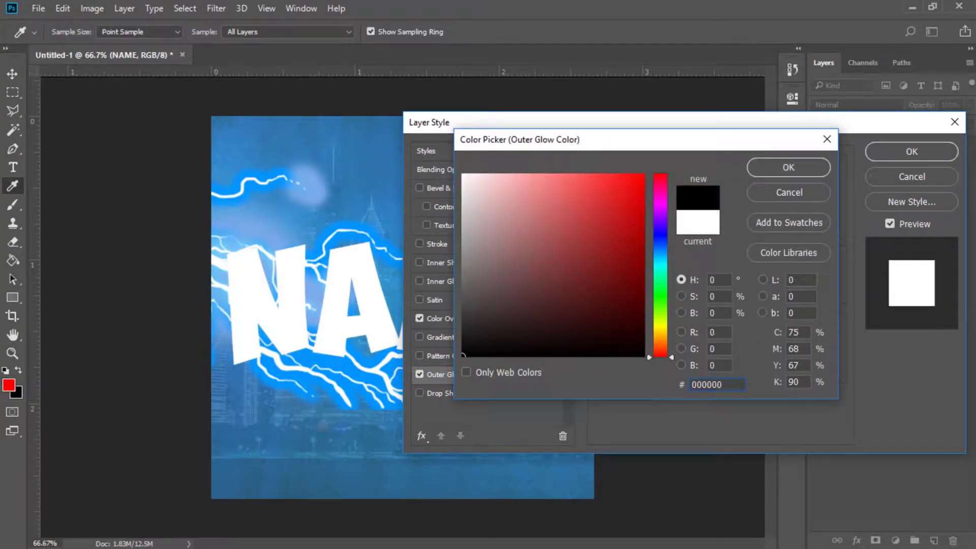
pyautogui.press('Return')
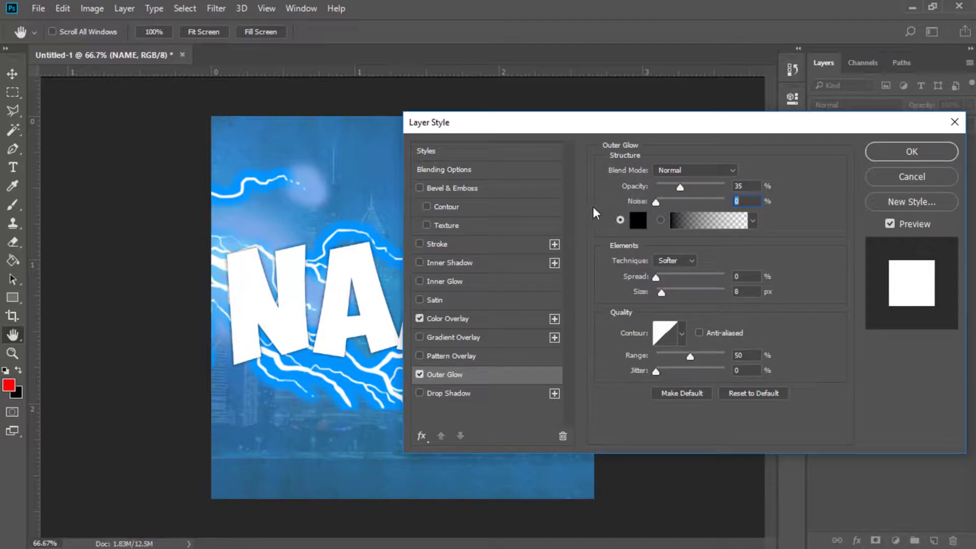
pyautogui.moveTo(686, 186); pyautogui.dragTo(780, 176)
pyautogui.moveTo(662, 292); pyautogui.dragTo(677, 291)
pyautogui.click(416, 375)
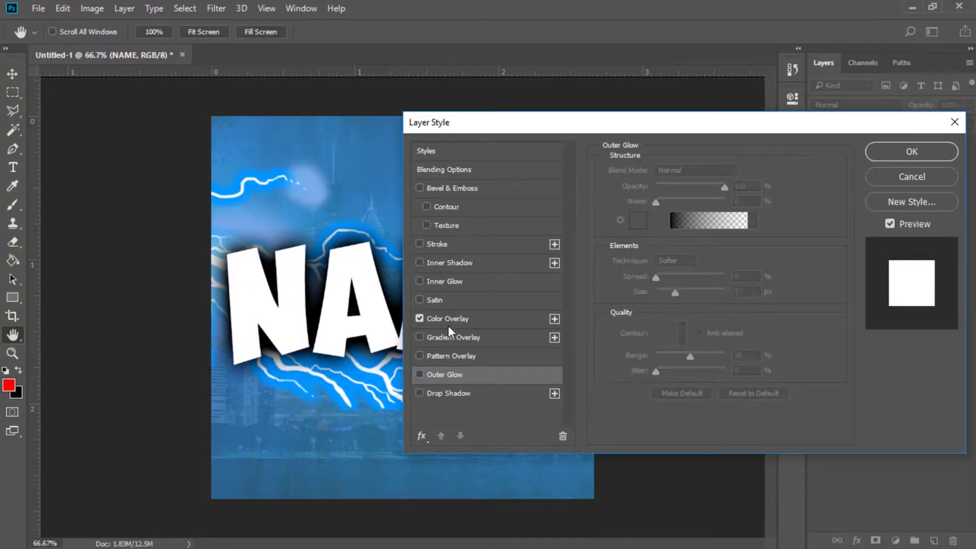
# - Add a 10 px outside stroke in blue sampled from the lightning, and apply the style
pyautogui.click(439, 244)
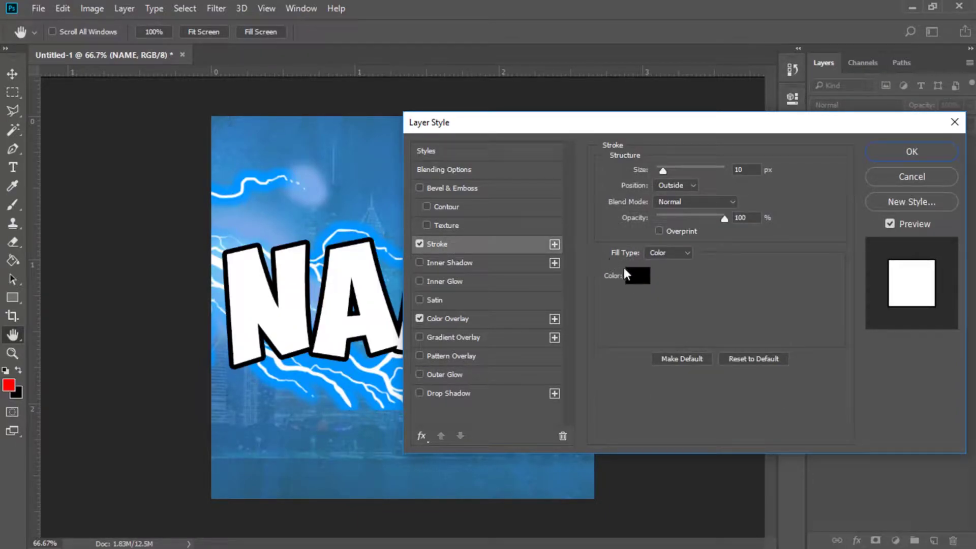
pyautogui.click(636, 279)
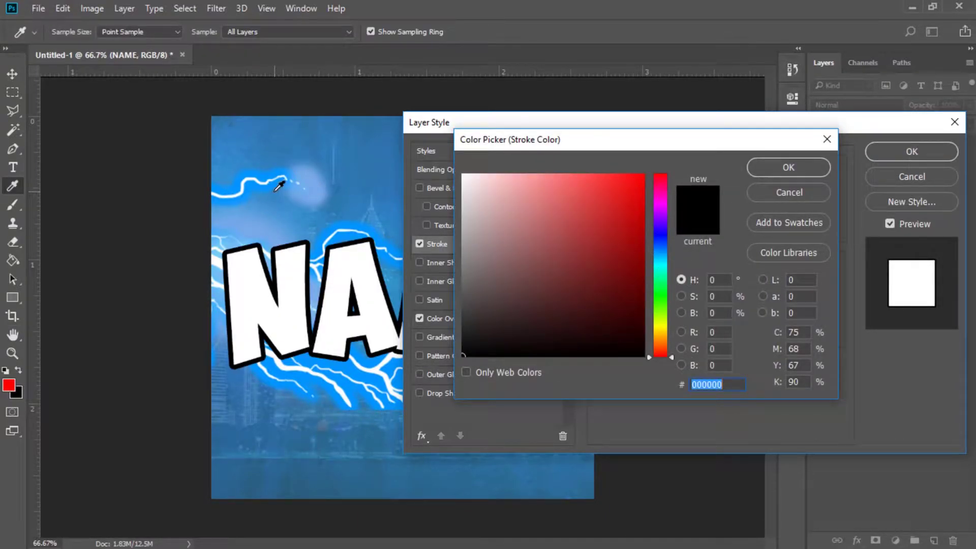
pyautogui.click(257, 184)
pyautogui.click(788, 167)
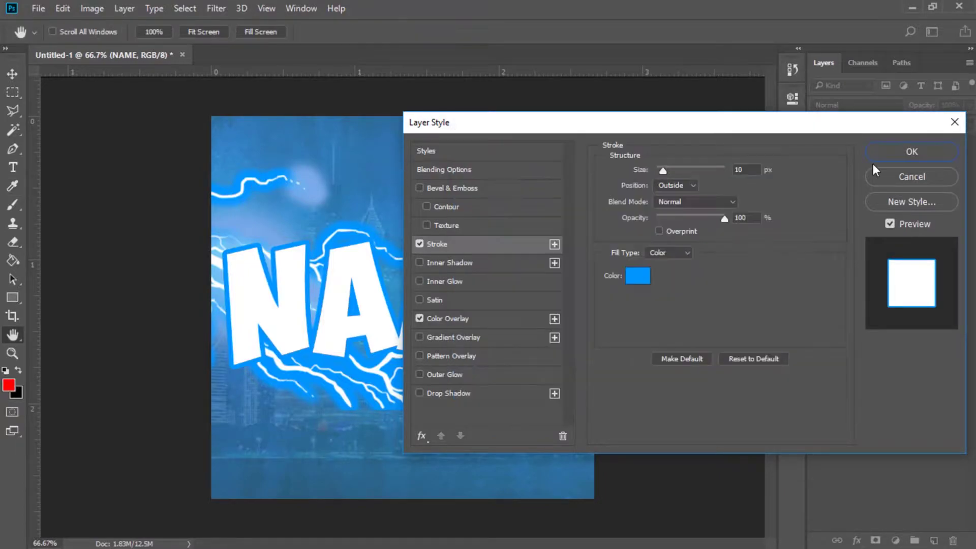
pyautogui.click(886, 157)
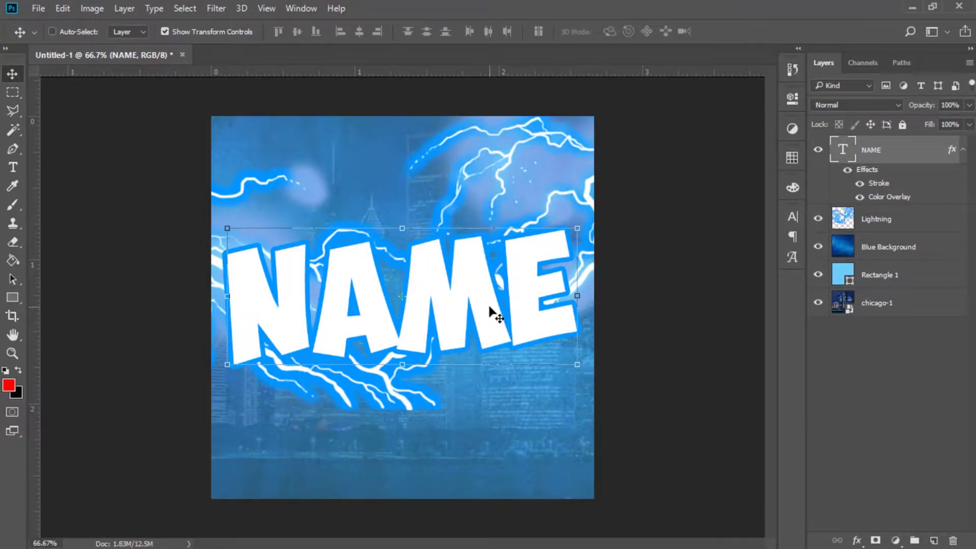
# - Select the Lightning layer and bring the bolts below the NAME text into view
pyautogui.click(851, 218)
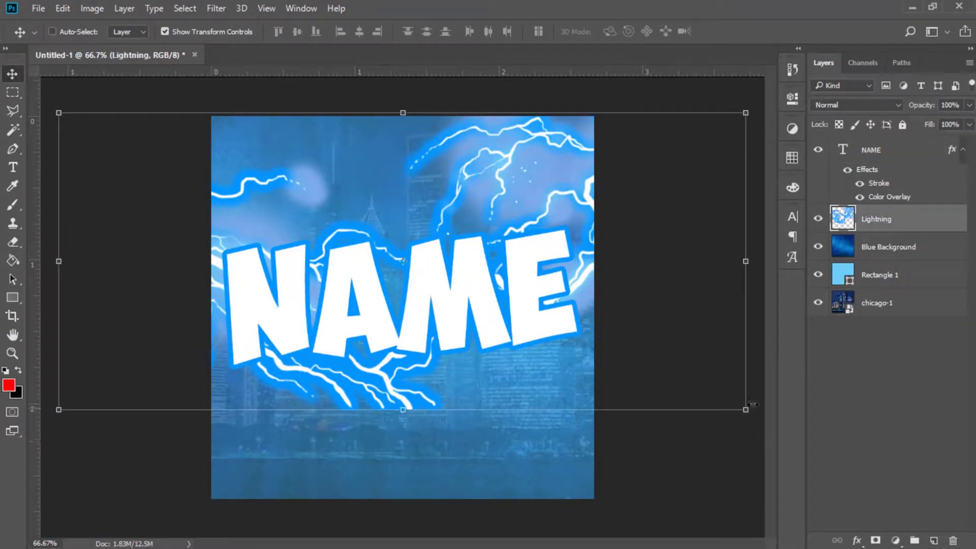
pyautogui.scroll(-2, 454, 387)
pyautogui.scroll(6, 409, 397)
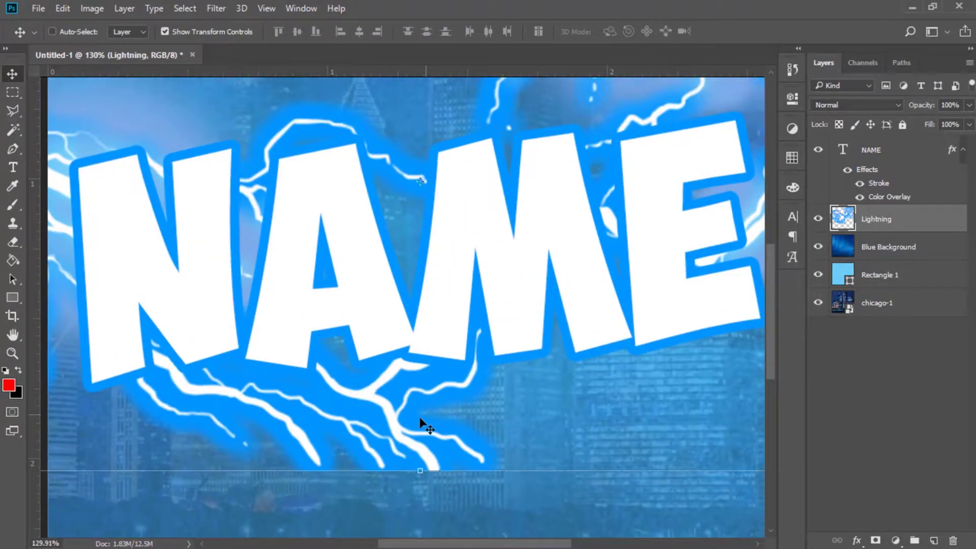
pyautogui.moveTo(433, 325); pyautogui.dragTo(447, 239)
pyautogui.press('m')
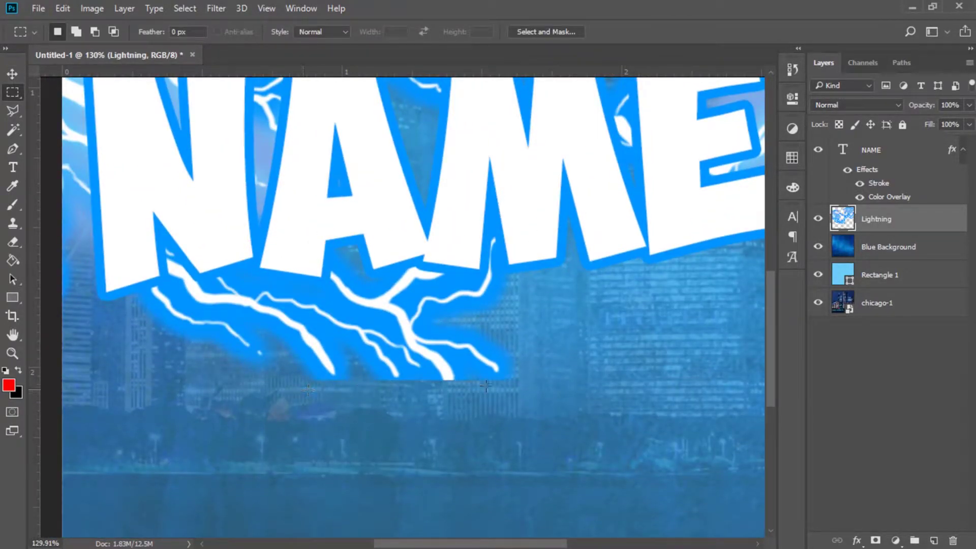
pyautogui.scroll(-3, 437, 376)
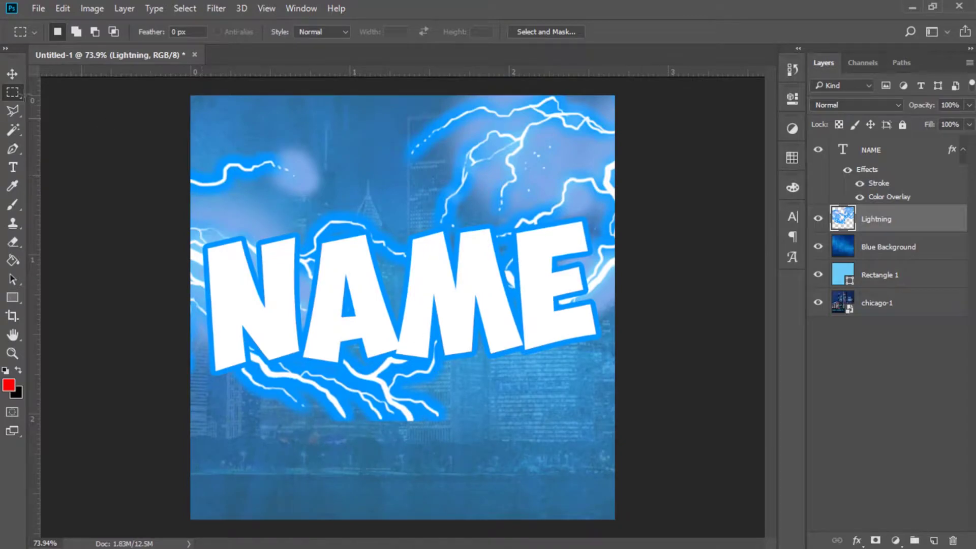
pyautogui.press('v')
pyautogui.scroll(-2, 363, 222)
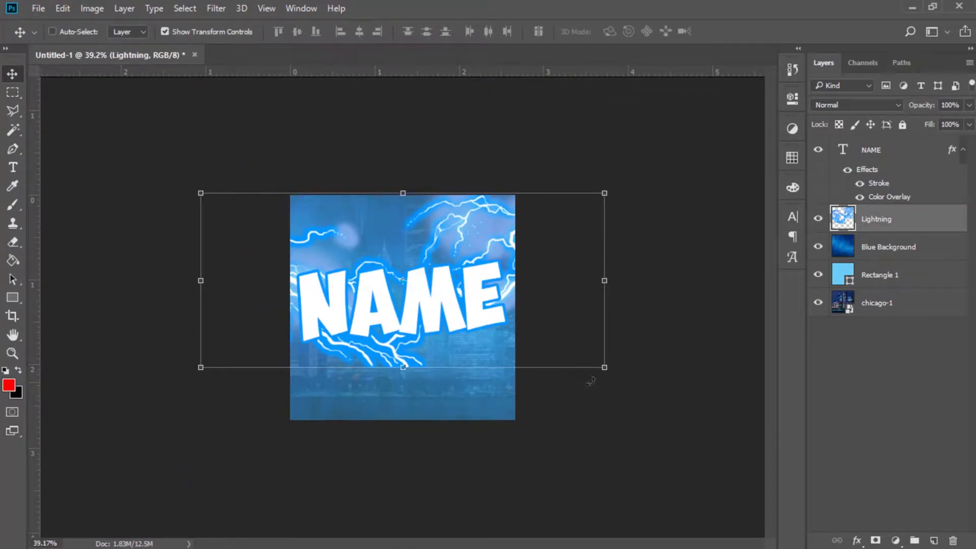
# - Scale the lightning up to about 177% and shift it right across the canvas
pyautogui.hotkey('ctrl', 't')
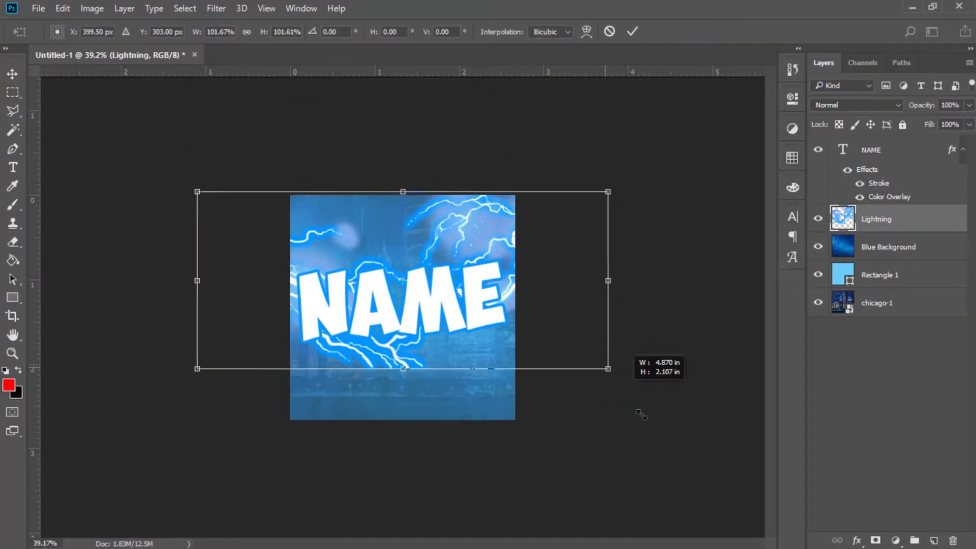
pyautogui.moveTo(633, 404); pyautogui.dragTo(737, 478)
pyautogui.moveTo(435, 407); pyautogui.dragTo(485, 400)
pyautogui.press('Return')
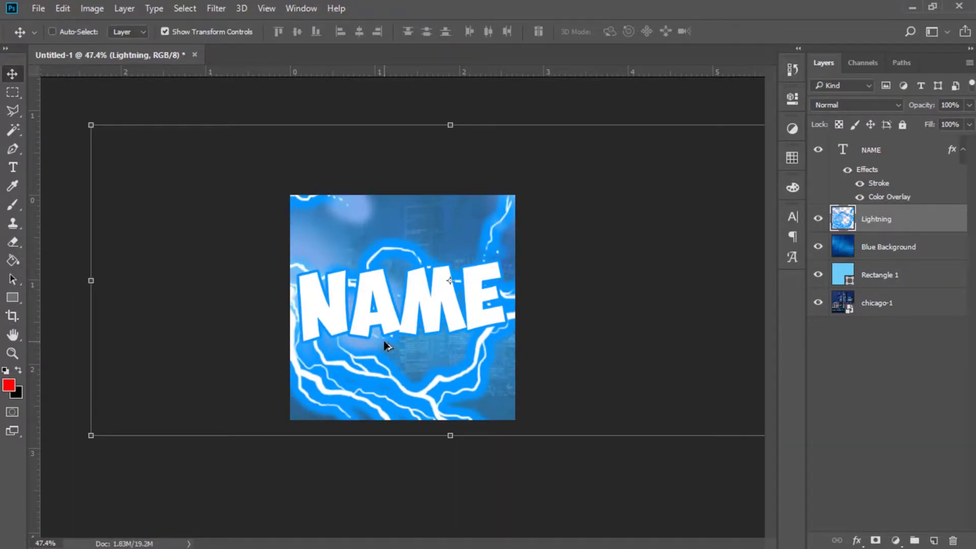
pyautogui.scroll(3, 387, 345)
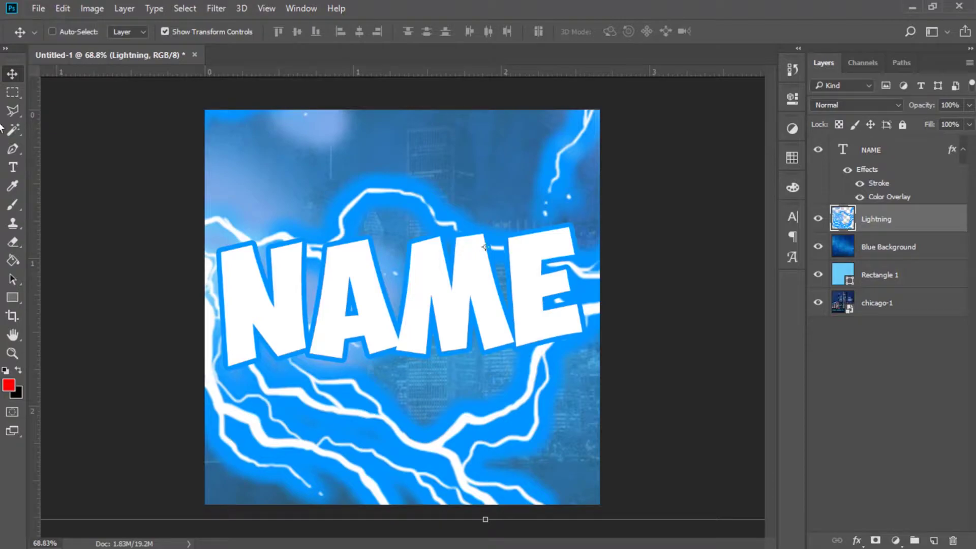
# - Give the NAME text a saturated blue Outer Glow at opacity 100 and size 57 px
pyautogui.click(922, 152)
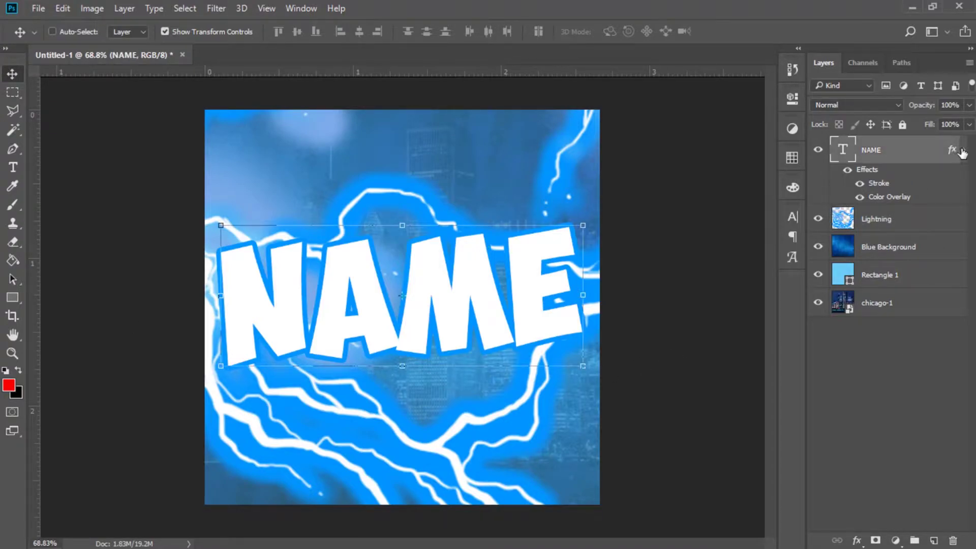
pyautogui.click(962, 150)
pyautogui.moveTo(878, 156); pyautogui.dragTo(831, 543)
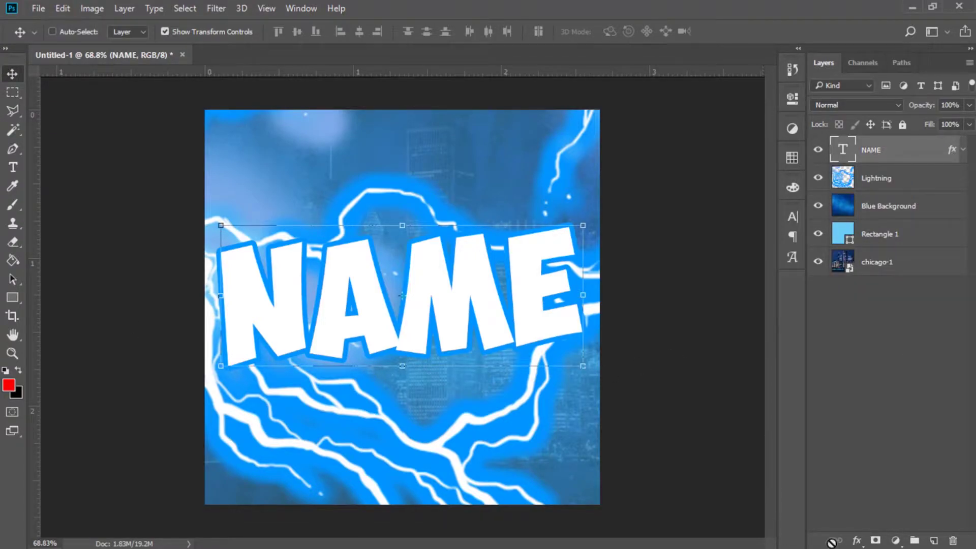
pyautogui.click(856, 540)
pyautogui.click(867, 510)
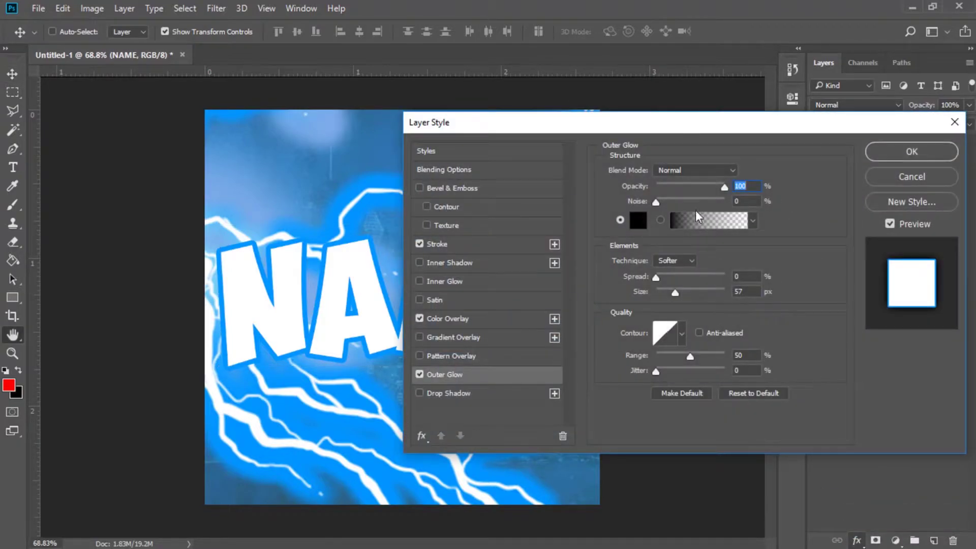
pyautogui.click(638, 219)
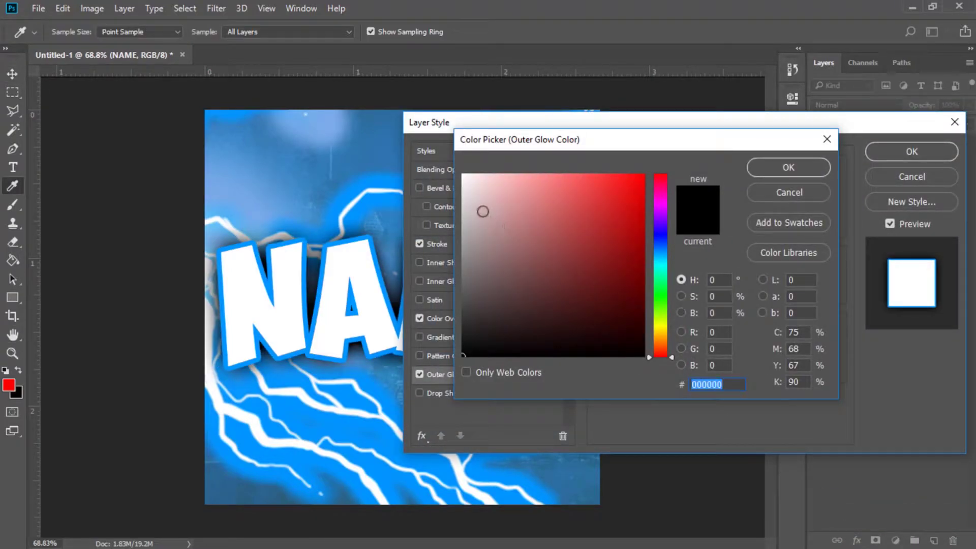
pyautogui.click(519, 200)
pyautogui.click(351, 150)
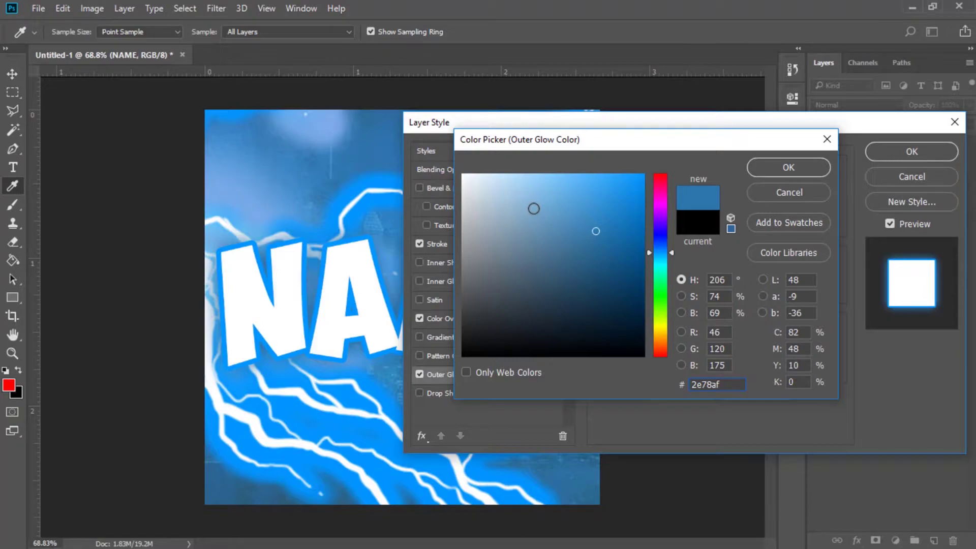
pyautogui.click(661, 237)
pyautogui.click(627, 234)
pyautogui.click(788, 167)
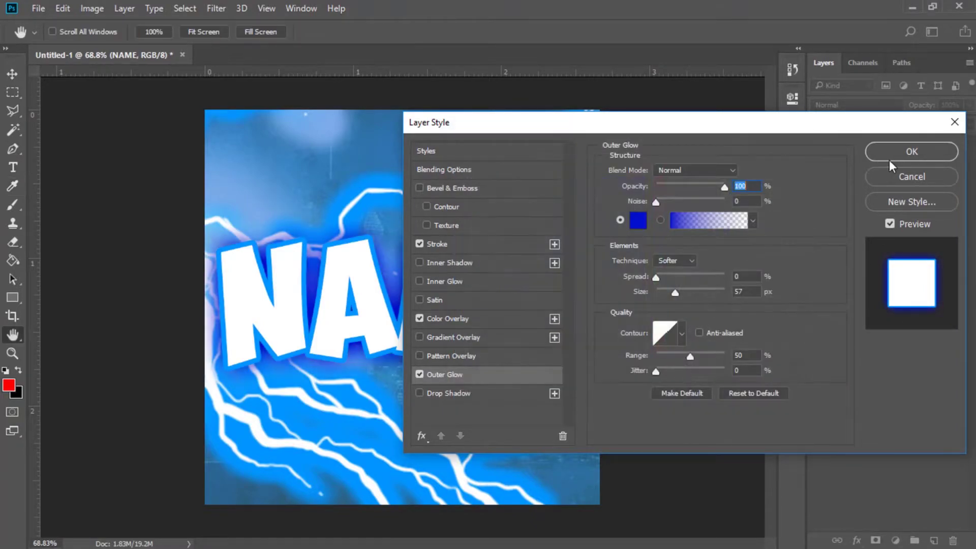
pyautogui.click(896, 154)
# - Move the Lightning layer's bolts up and left behind the NAME text
pyautogui.click(871, 180)
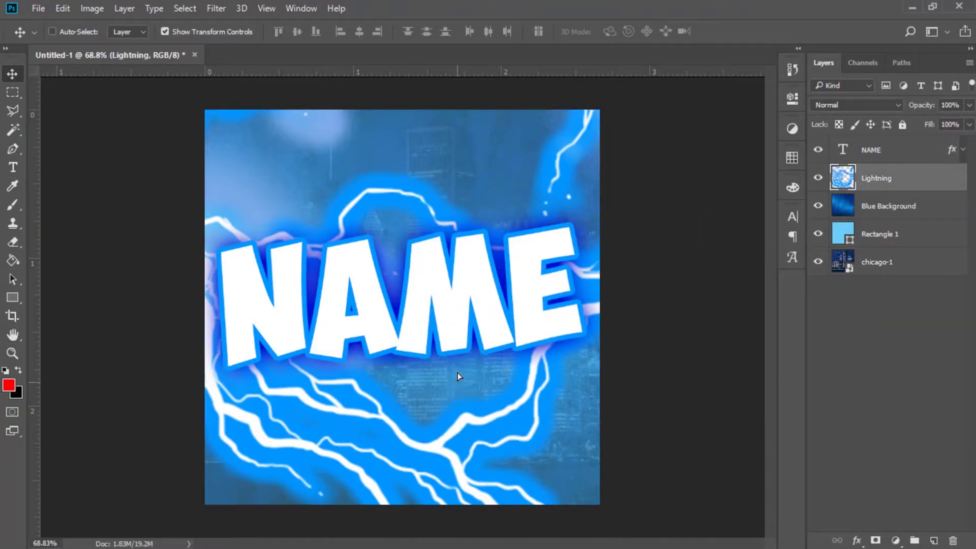
pyautogui.moveTo(457, 377); pyautogui.dragTo(327, 333)
pyautogui.press('m')
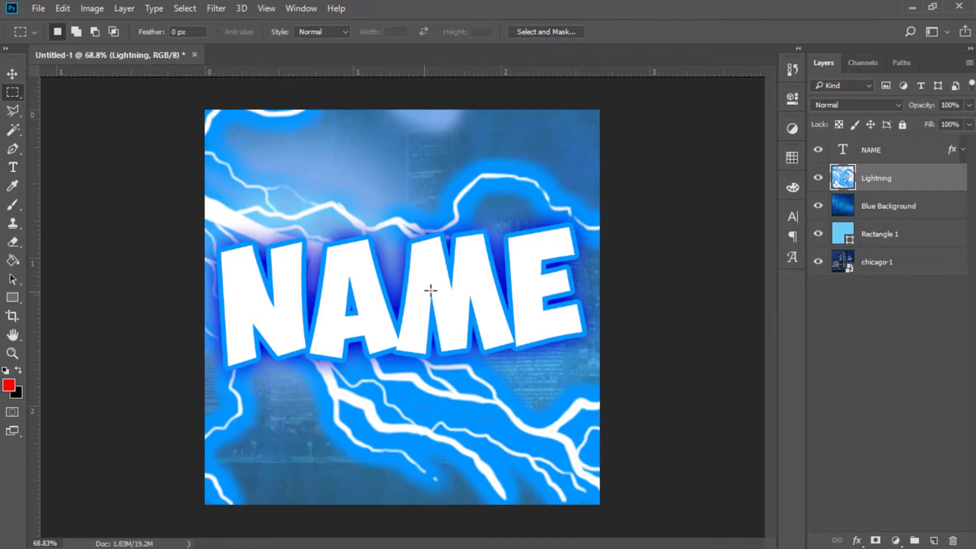